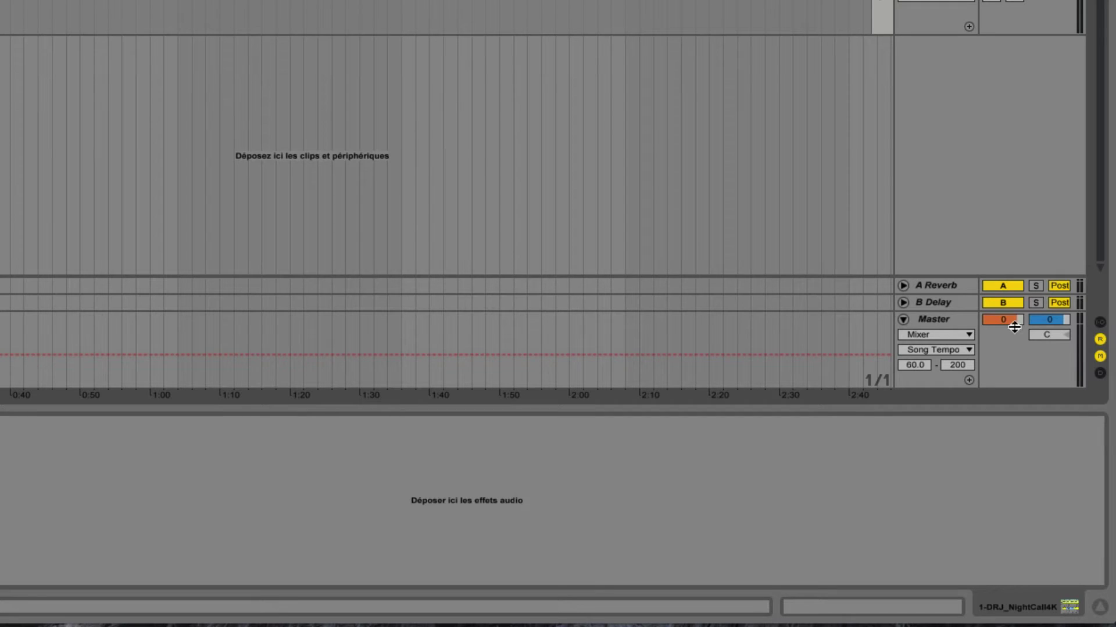
Collapse the Master track, switch to the Session view and select the 120BPM scene.
{"action": "left_click", "coordinate": [903, 320]}
{"action": "key", "text": "Tab"}
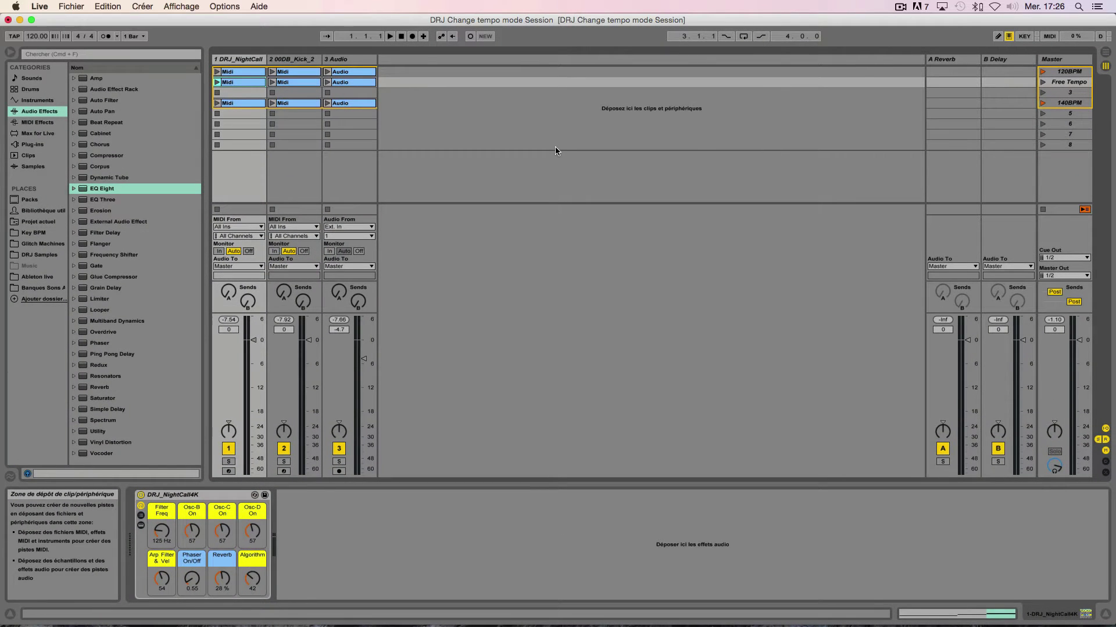
{"action": "left_click", "coordinate": [1060, 59]}
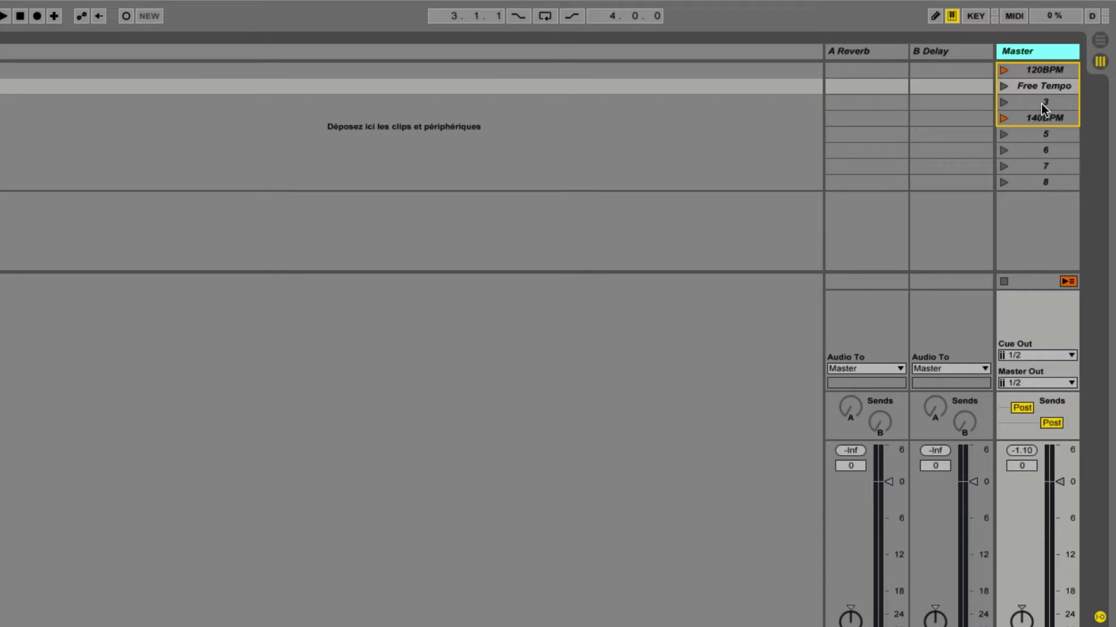
{"action": "left_click", "coordinate": [1054, 71]}
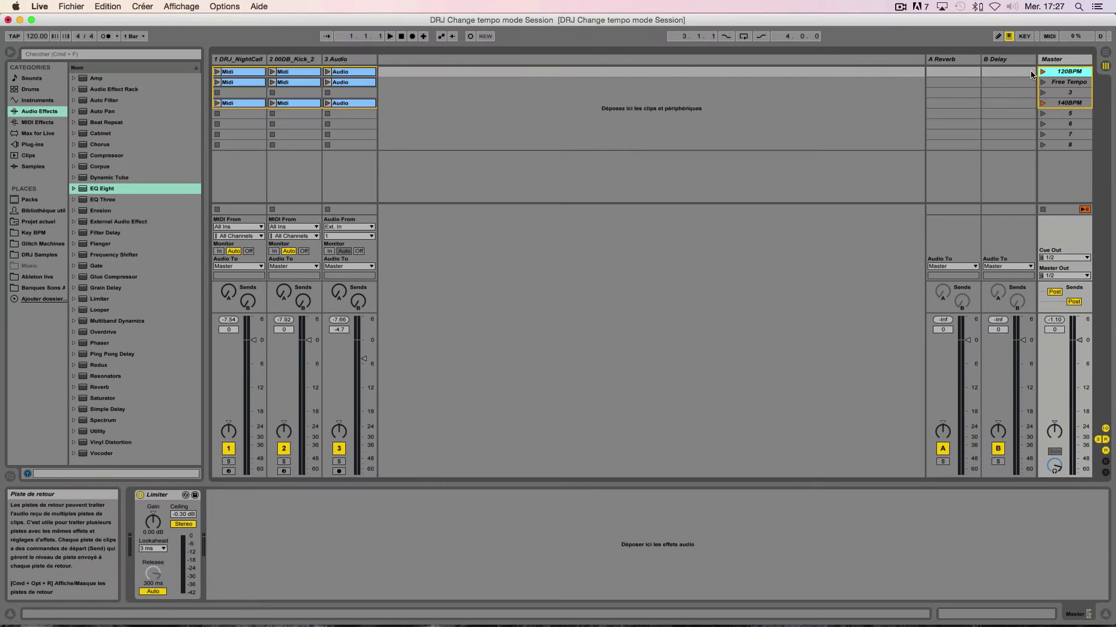
Play the 120BPM scene, the 140BPM scene and the 120BPM scene again, and stop all clips and playback.
{"action": "left_click", "coordinate": [1043, 72]}
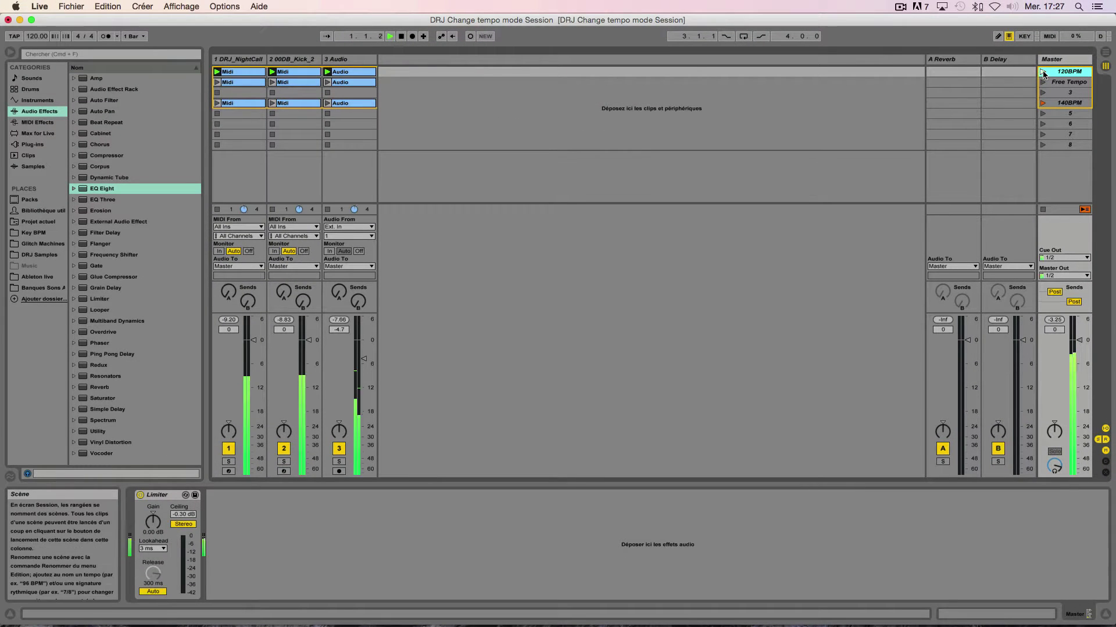
{"action": "left_click", "coordinate": [1042, 104]}
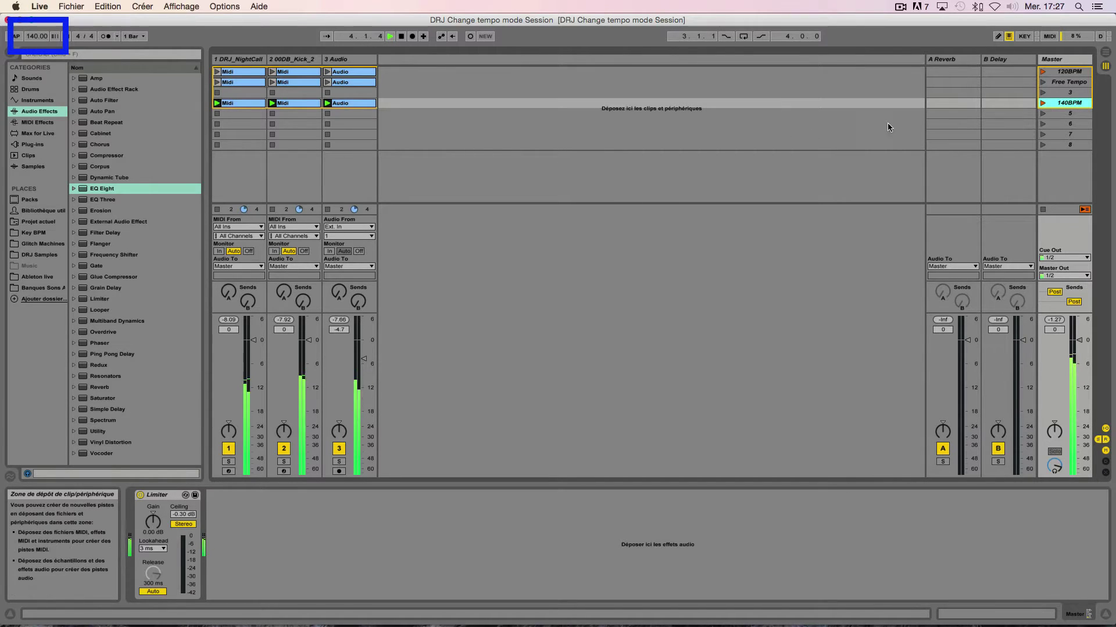
{"action": "left_click", "coordinate": [1043, 72]}
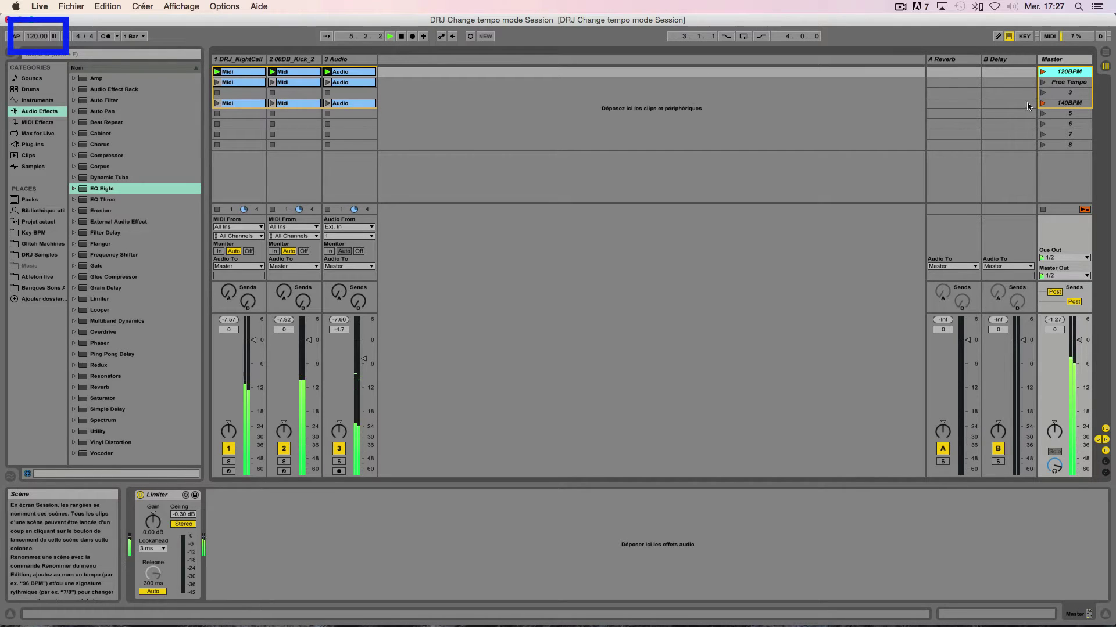
{"action": "left_click", "coordinate": [1042, 211]}
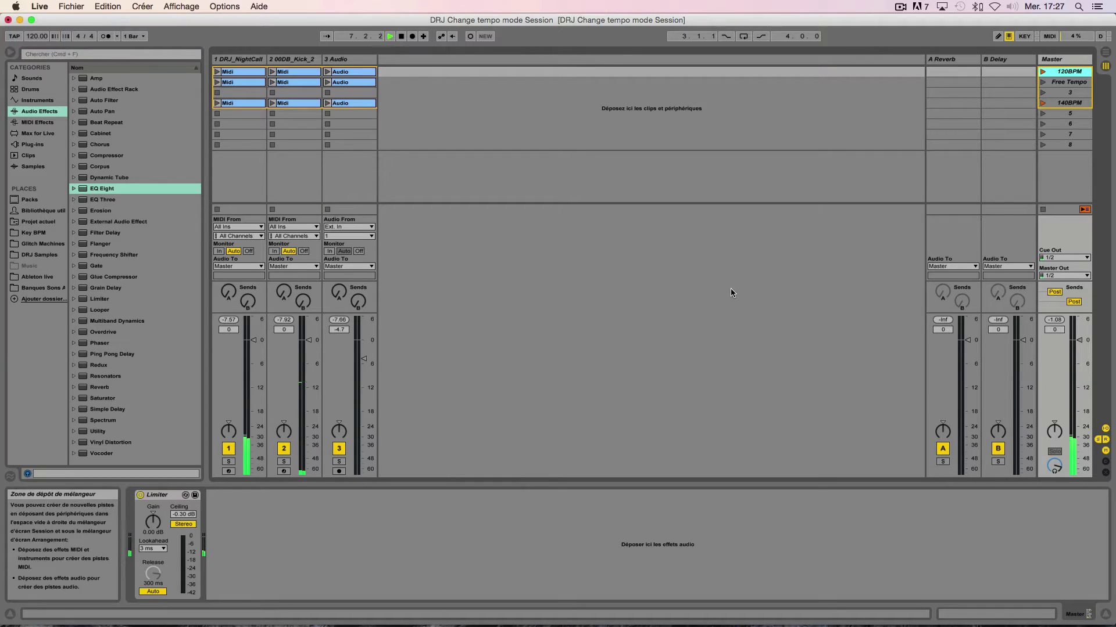
{"action": "double_click", "coordinate": [400, 38]}
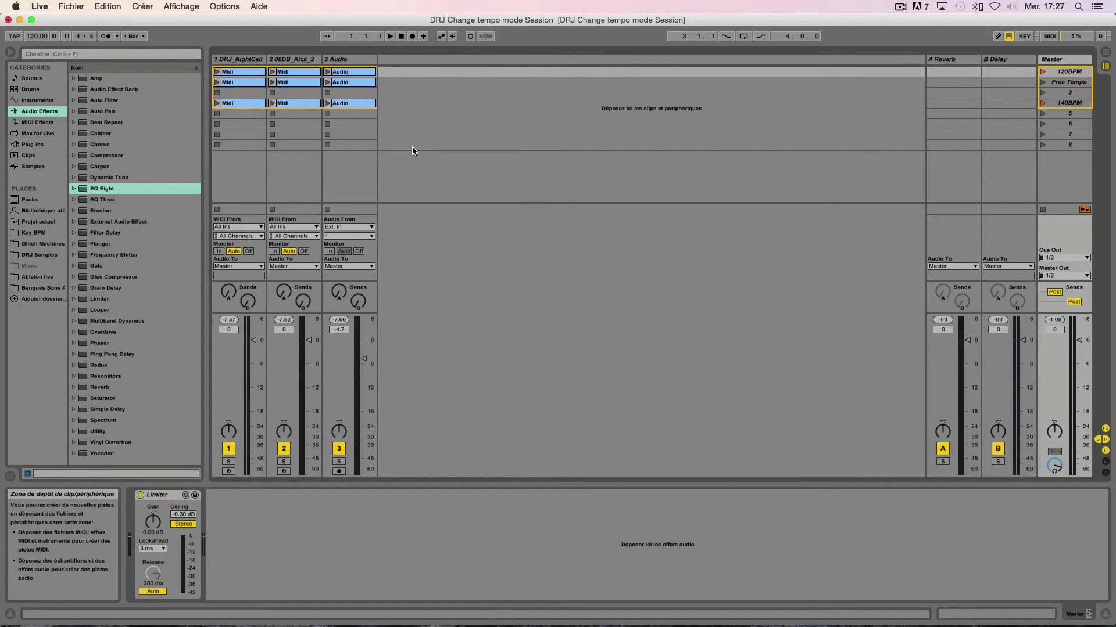
Display the MIDI-mappable controls in MIDI mapping mode and return to normal mode.
{"action": "left_click", "coordinate": [1049, 36]}
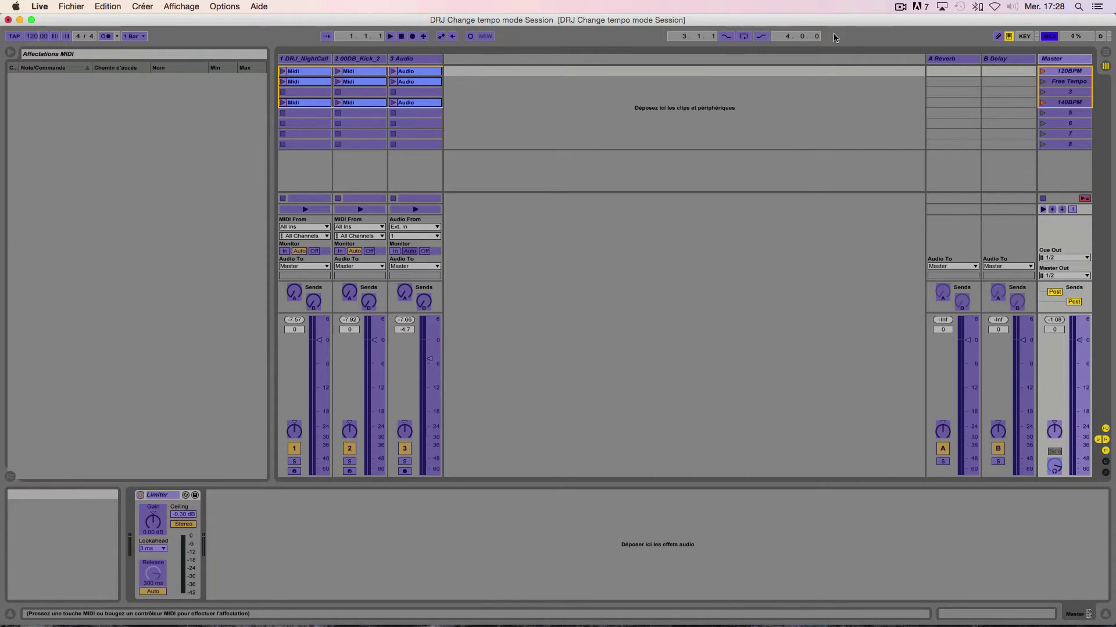
{"action": "left_click", "coordinate": [1050, 37]}
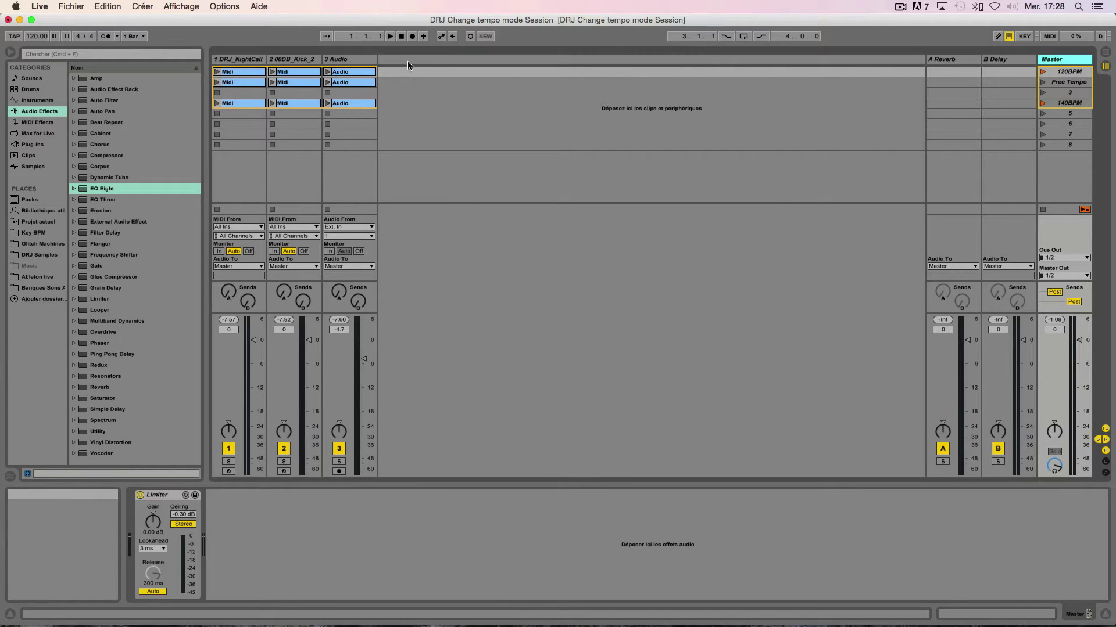
Add a MIDI track named Tempo and create an empty clip in its Free Tempo scene slot.
{"action": "key", "text": "shift+super+t"}
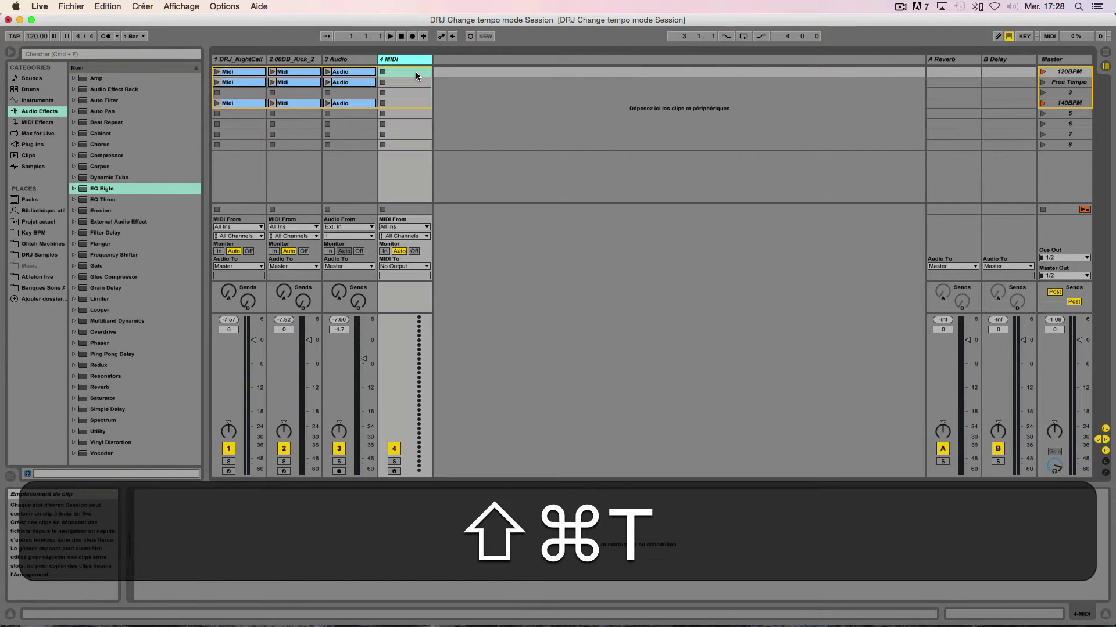
{"action": "key", "text": "super+r"}
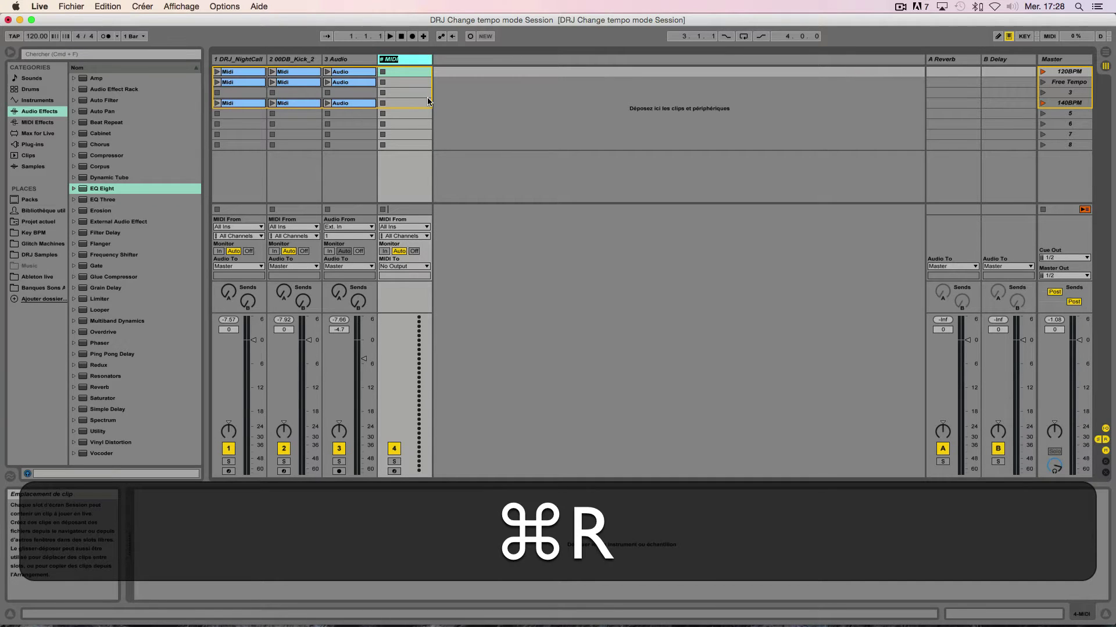
{"action": "type", "text": "Tempo"}
{"action": "key", "text": "Return"}
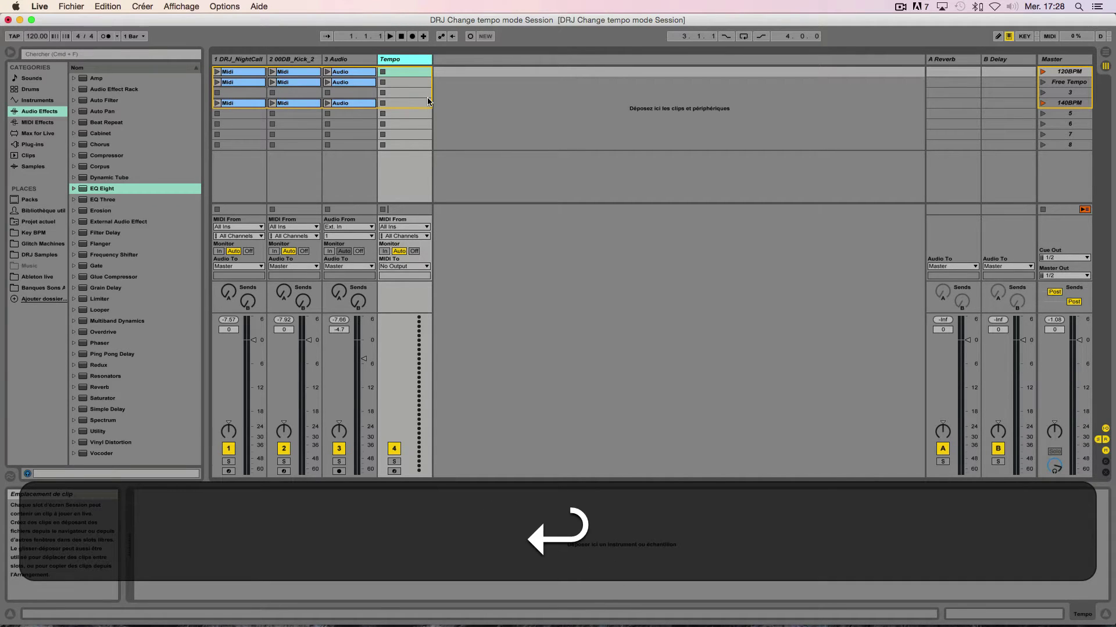
{"action": "double_click", "coordinate": [419, 83]}
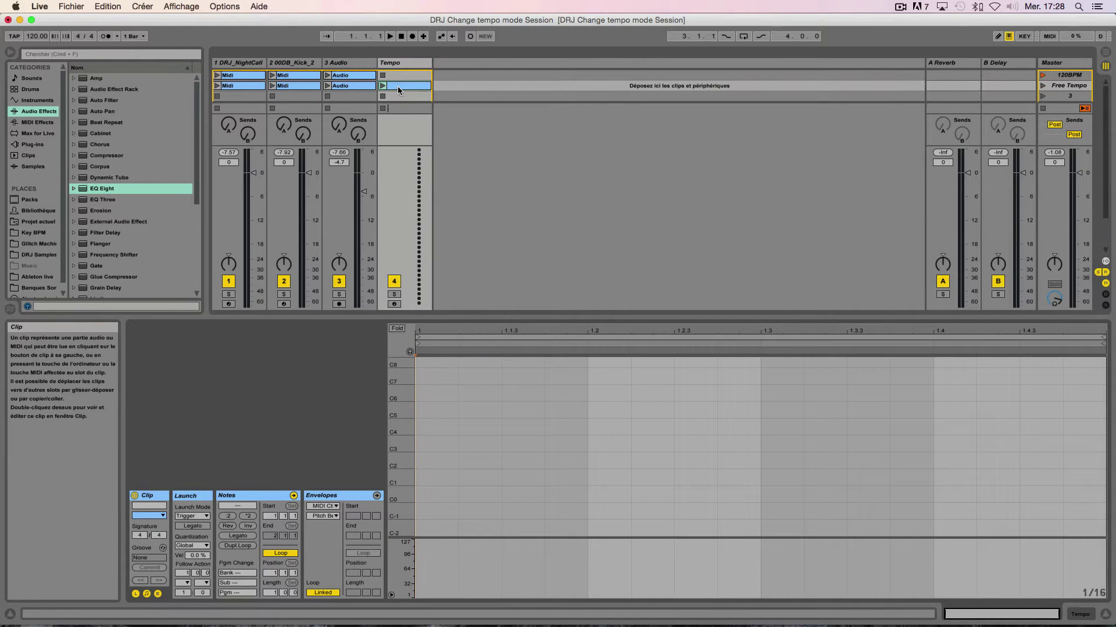
{"action": "left_click", "coordinate": [414, 65]}
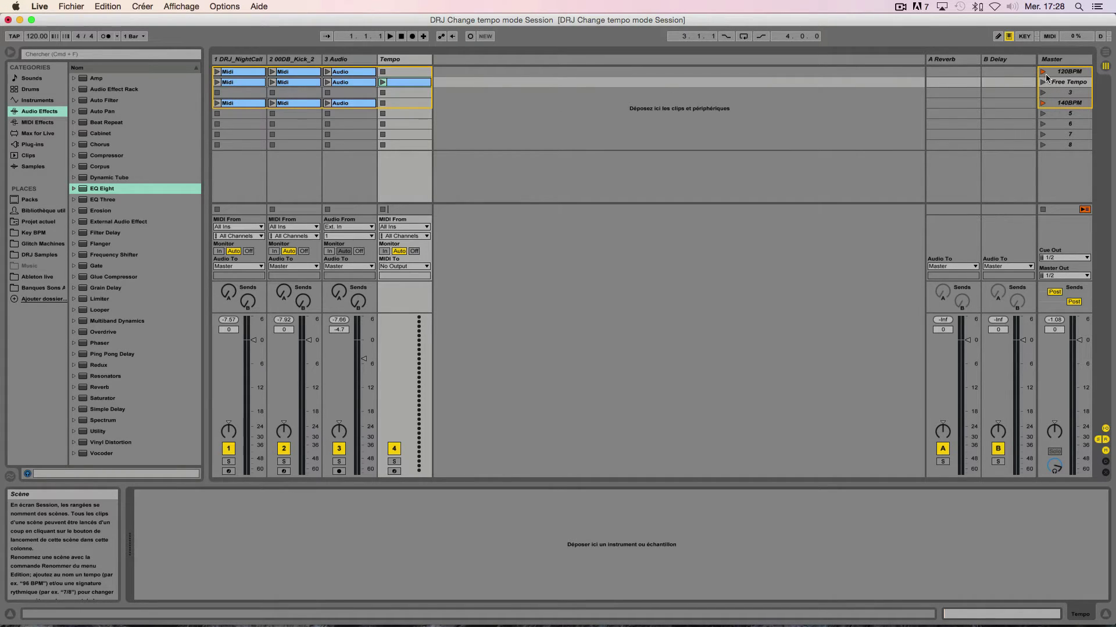
Show the Tempo clip's envelopes and choose MIDI controller 14 as the envelope to edit.
{"action": "left_click", "coordinate": [411, 83]}
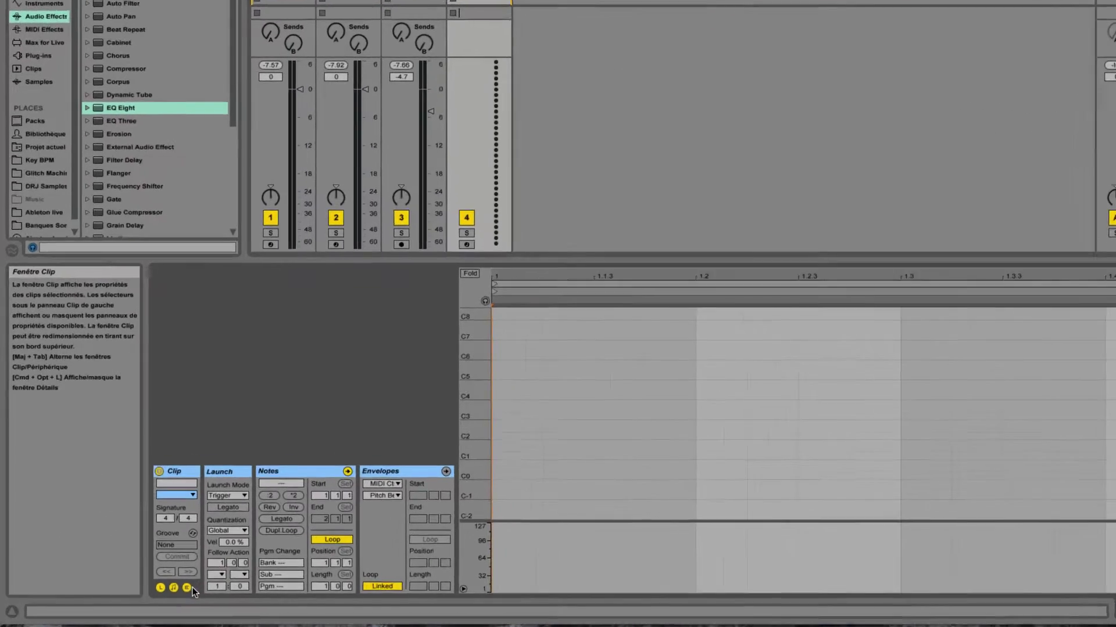
{"action": "left_click", "coordinate": [187, 588]}
{"action": "left_click", "coordinate": [186, 587]}
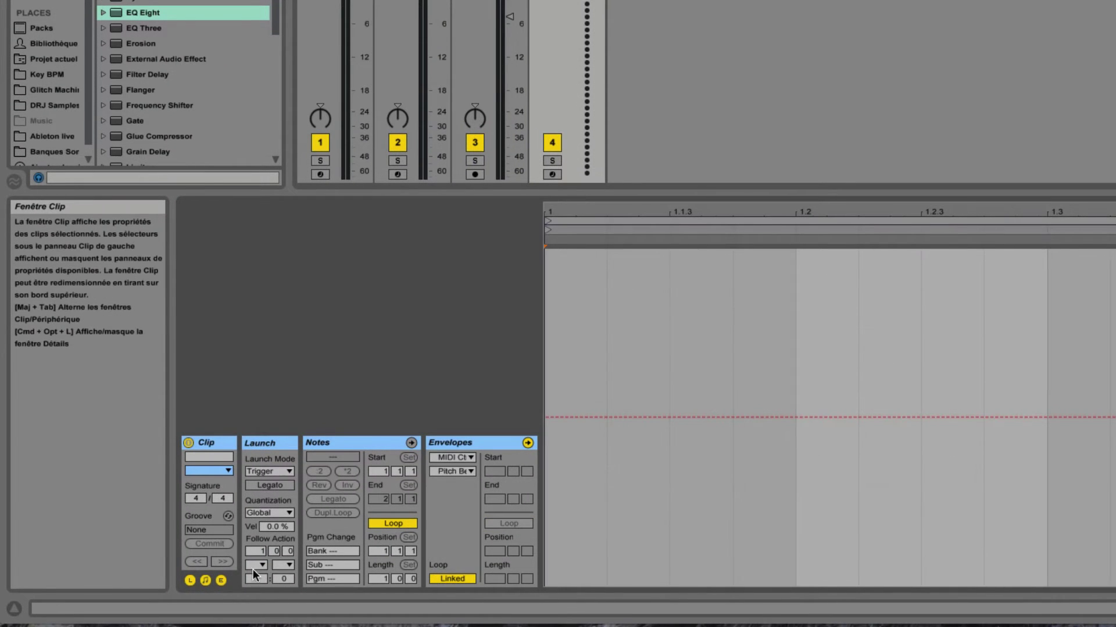
{"action": "left_click", "coordinate": [452, 457]}
{"action": "left_click", "coordinate": [454, 467]}
{"action": "left_click", "coordinate": [453, 471]}
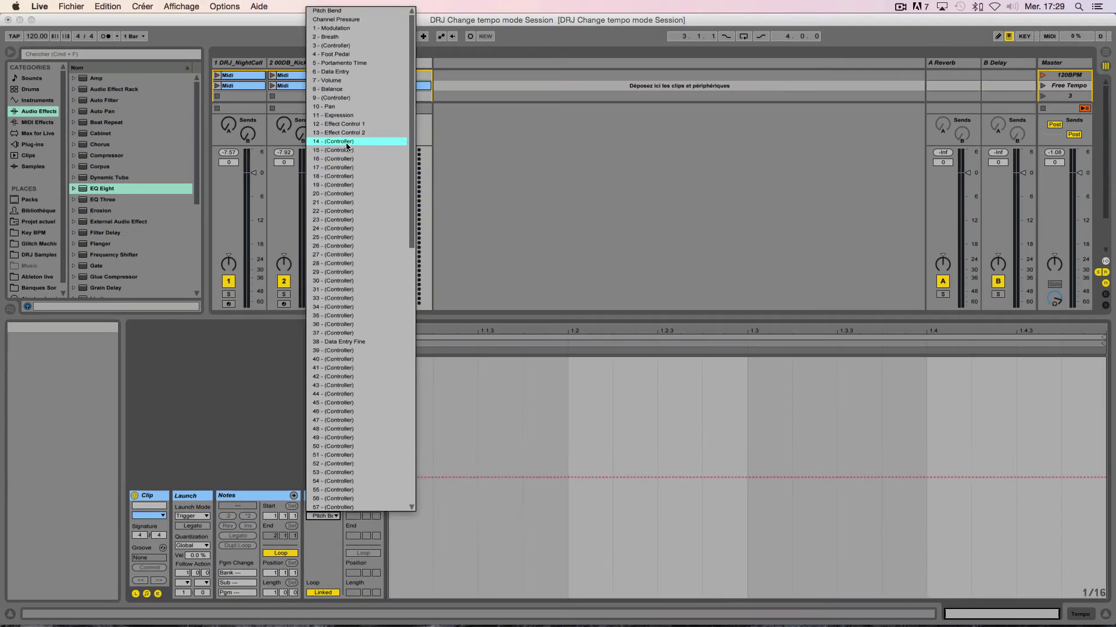
{"action": "left_click", "coordinate": [347, 141]}
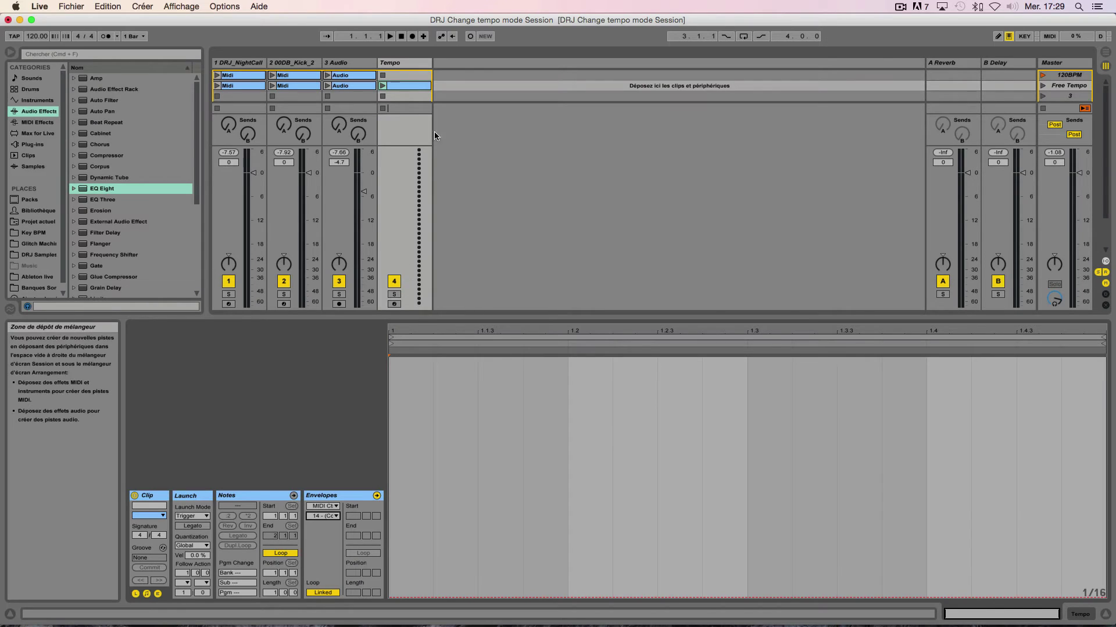
Reopen the Tempo clip, add an envelope point at its start and set the loop length to 8 bars.
{"action": "left_click", "coordinate": [414, 61]}
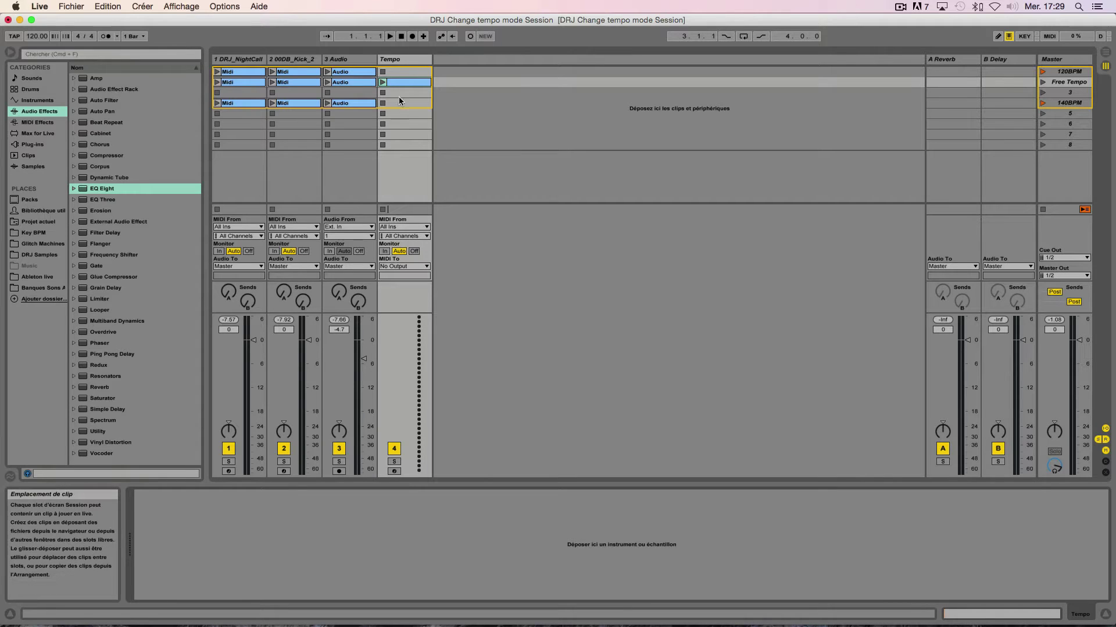
{"action": "double_click", "coordinate": [404, 83]}
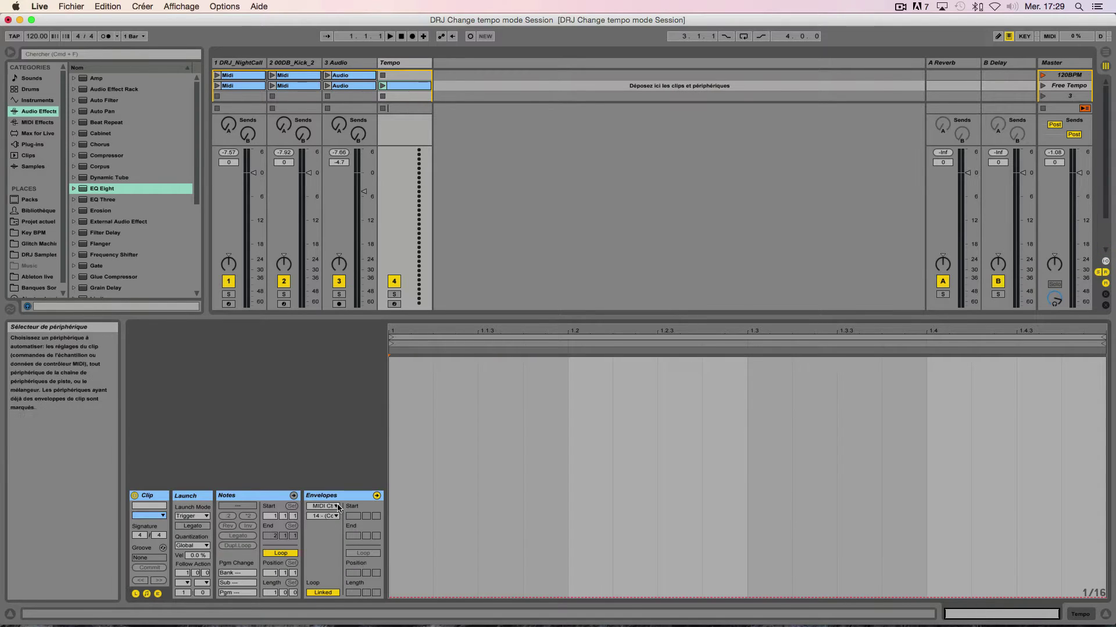
{"action": "left_click", "coordinate": [395, 597]}
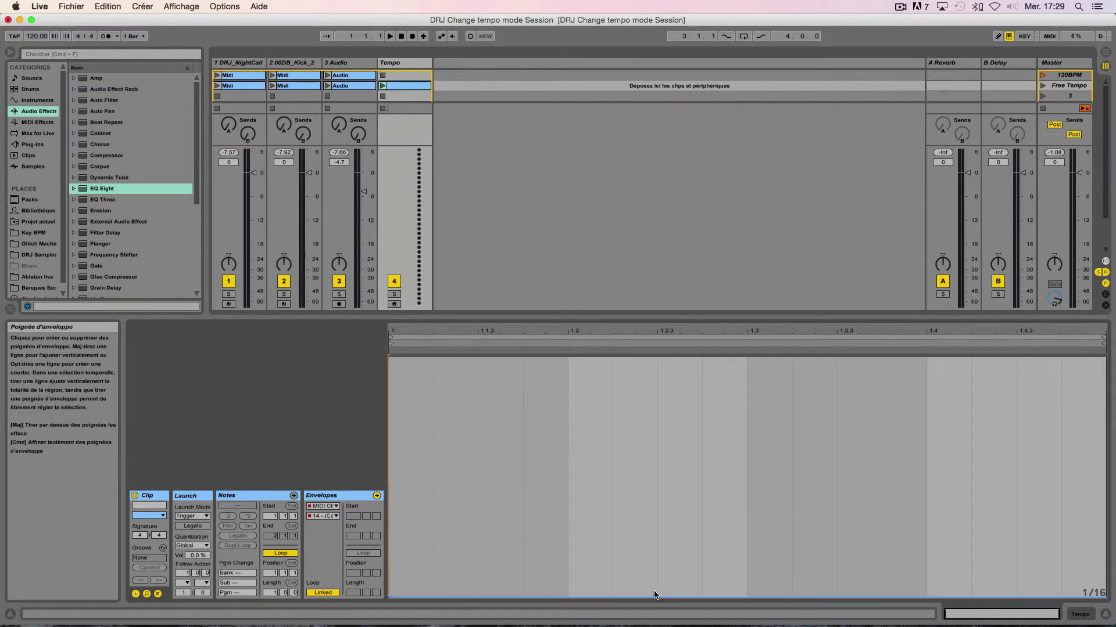
{"action": "left_click_drag", "start_coordinate": [276, 597], "coordinate": [276, 554]}
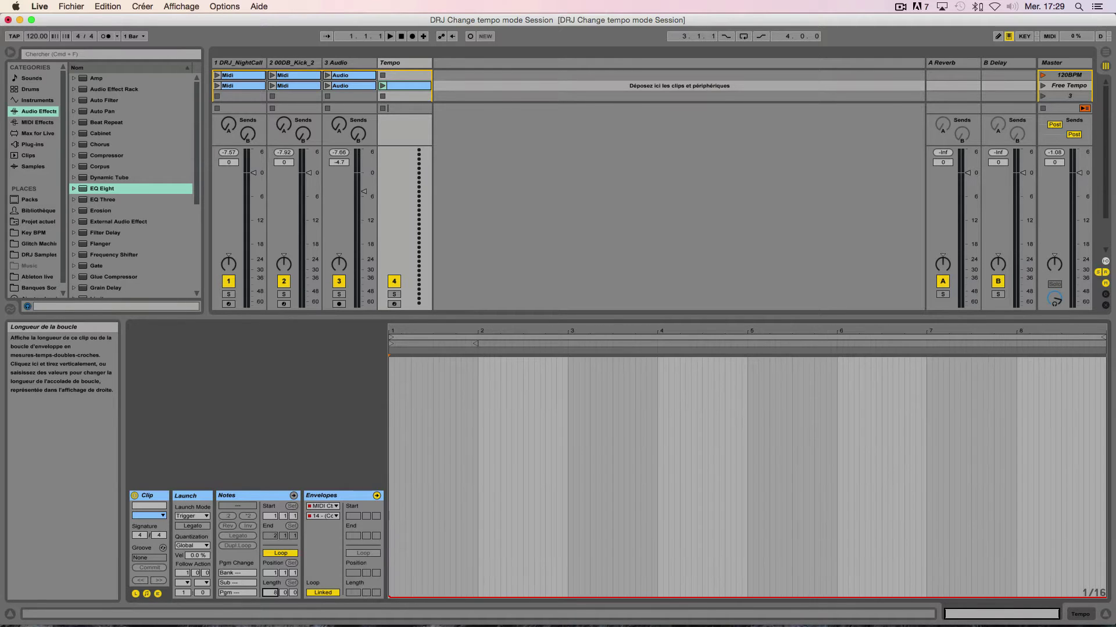
Ramp the controller 14 envelope up to 127 at the end of bar 8 and bend it into a slight downward curve.
{"action": "left_click_drag", "start_coordinate": [610, 600], "coordinate": [1090, 359]}
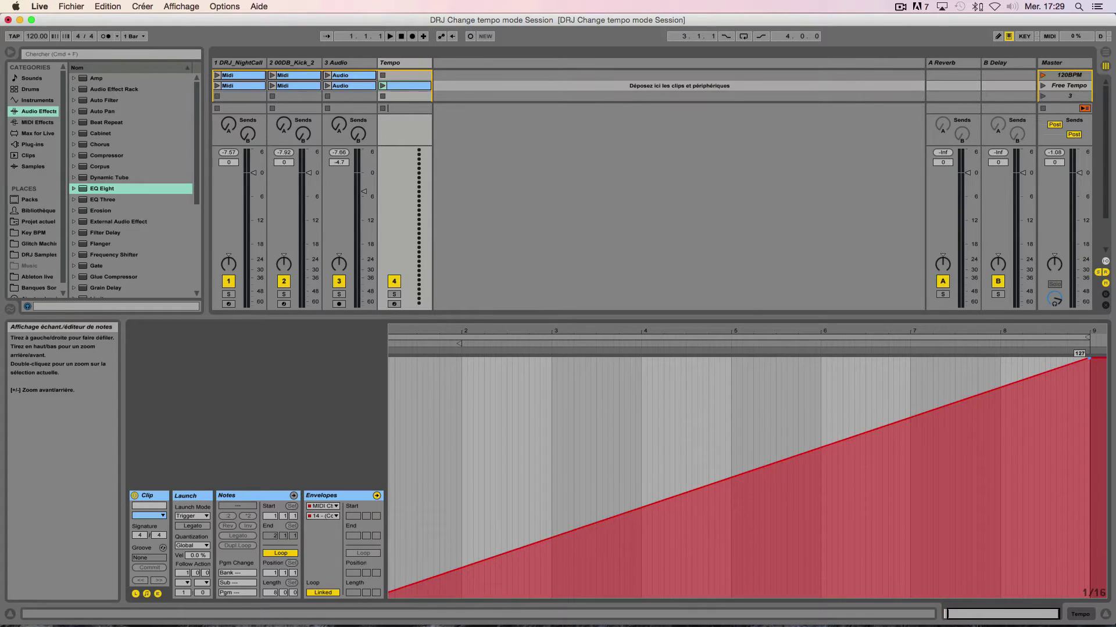
{"action": "key", "text": "alt"}
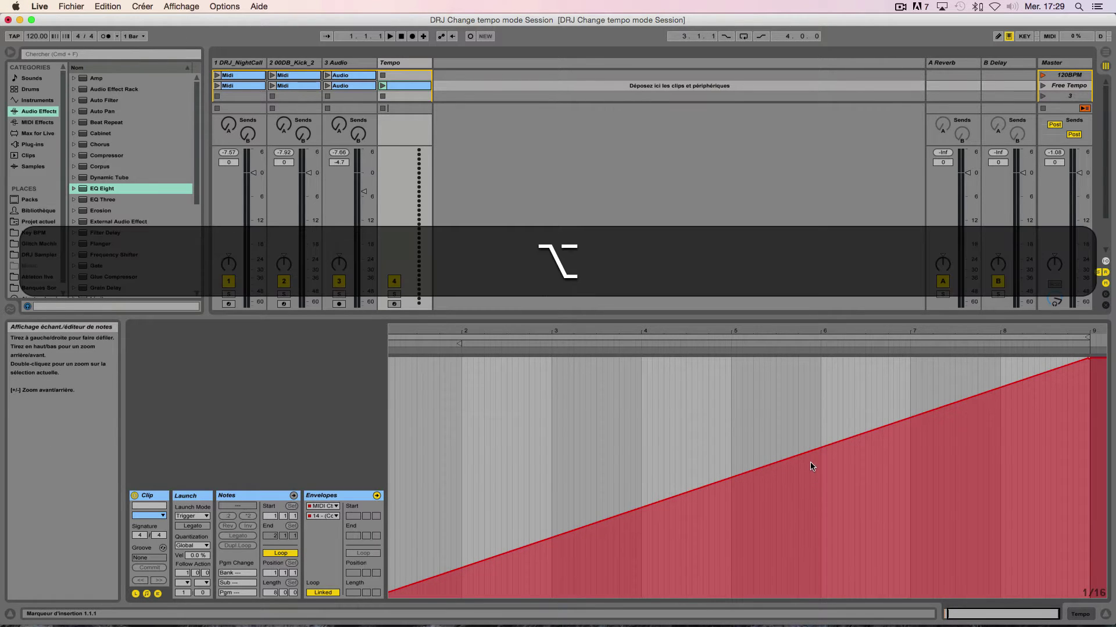
{"action": "left_click_drag", "start_coordinate": [811, 456], "coordinate": [811, 482]}
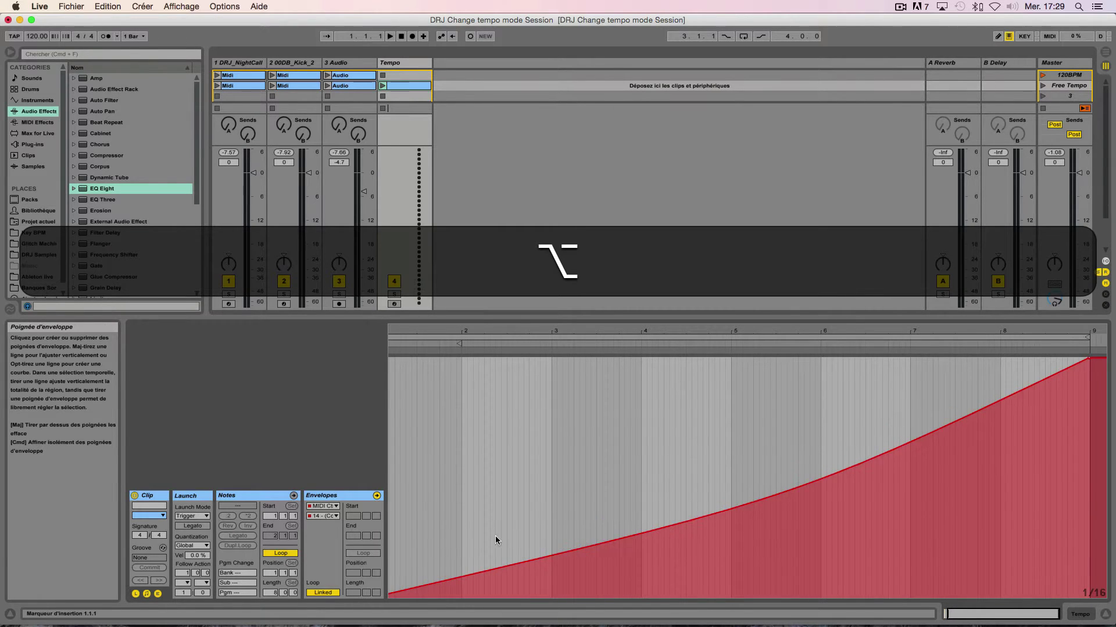
{"action": "left_click", "coordinate": [388, 577]}
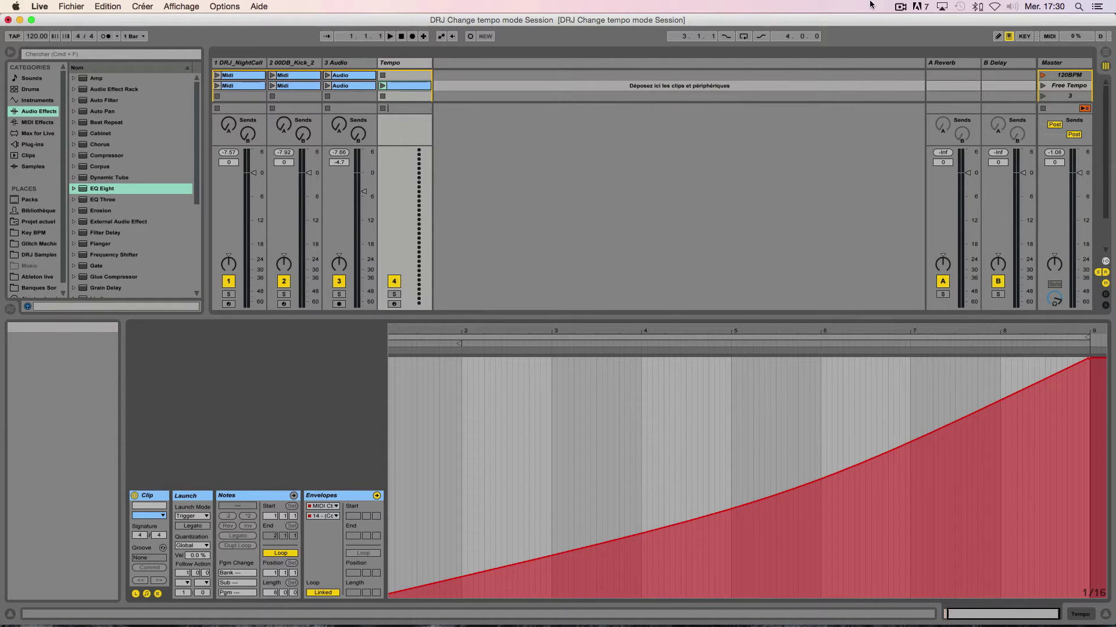
Search for "midi" in Spotlight, switch to Configuration audio et MIDI and show the MIDI studio.
{"action": "left_click", "coordinate": [1078, 7]}
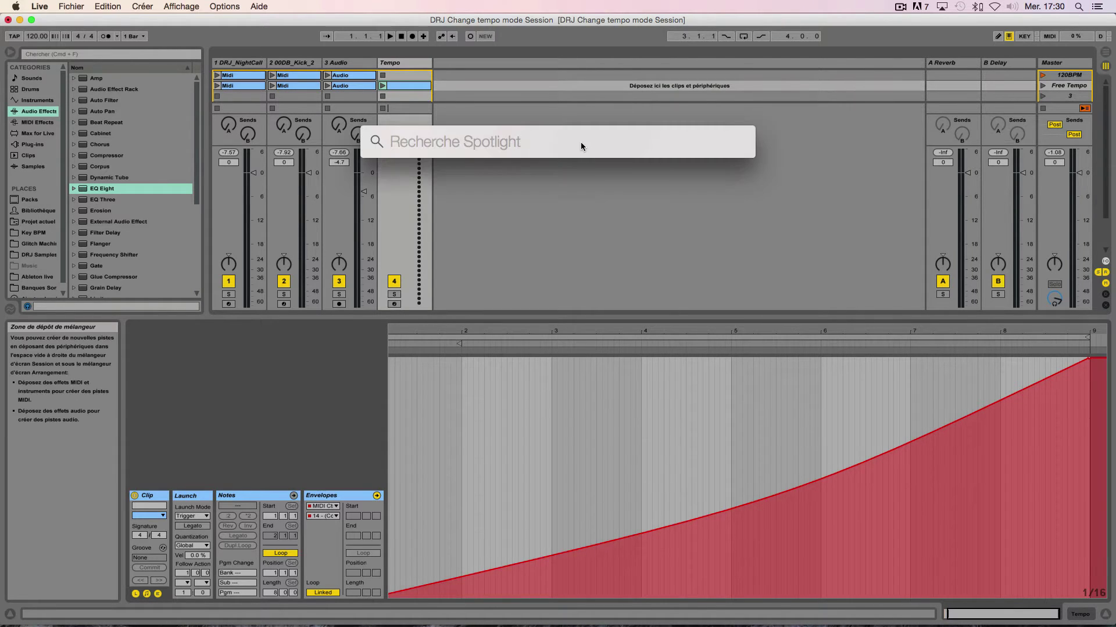
{"action": "type", "text": "midi"}
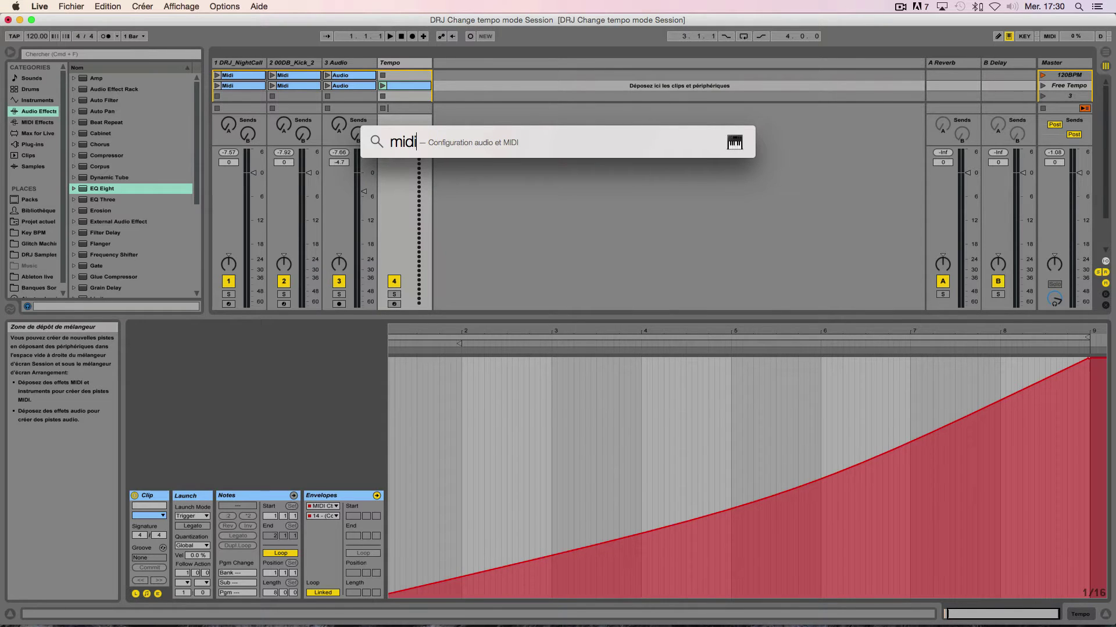
{"action": "left_click", "coordinate": [437, 176]}
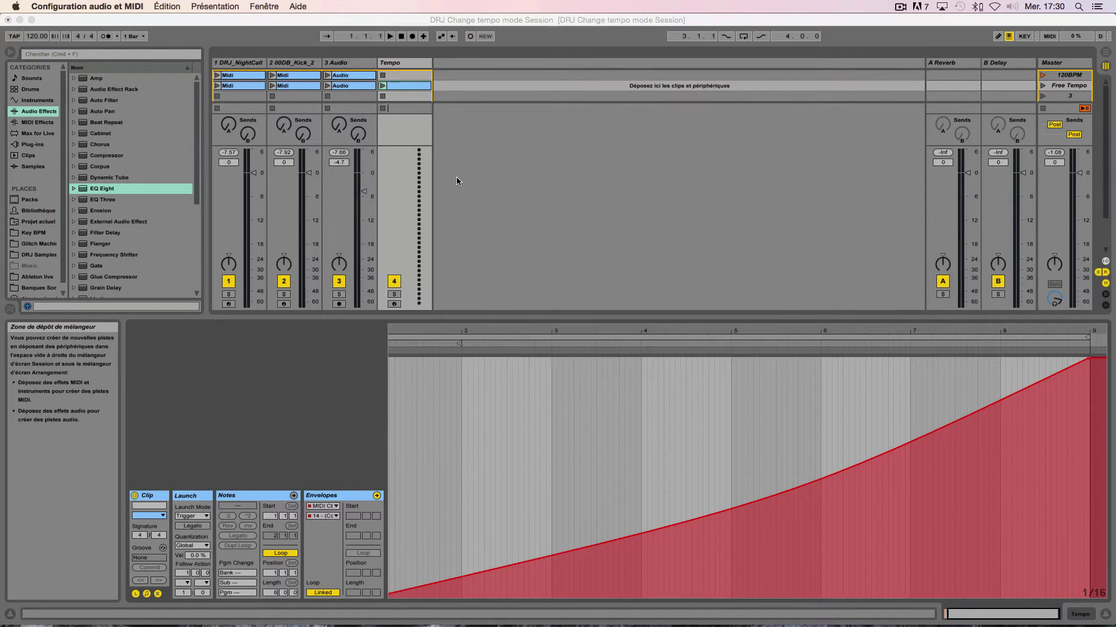
{"action": "left_click", "coordinate": [52, 54]}
{"action": "left_click", "coordinate": [215, 7]}
{"action": "left_click", "coordinate": [279, 32]}
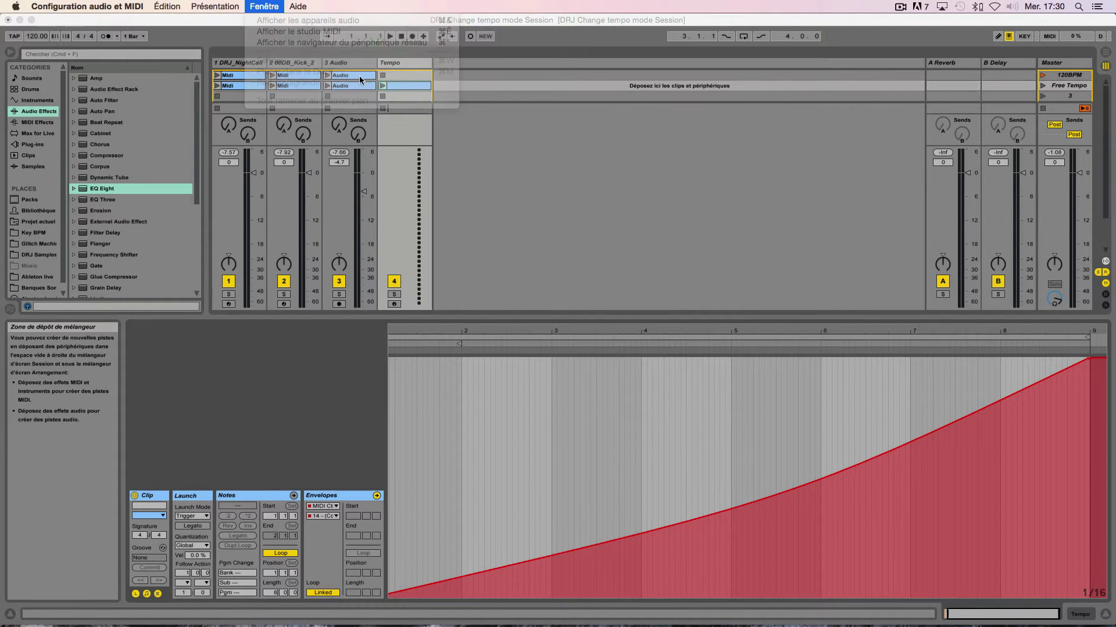
Enable the Gestionnaire IAC device as connected, and close its properties and the MIDI studio.
{"action": "double_click", "coordinate": [567, 162]}
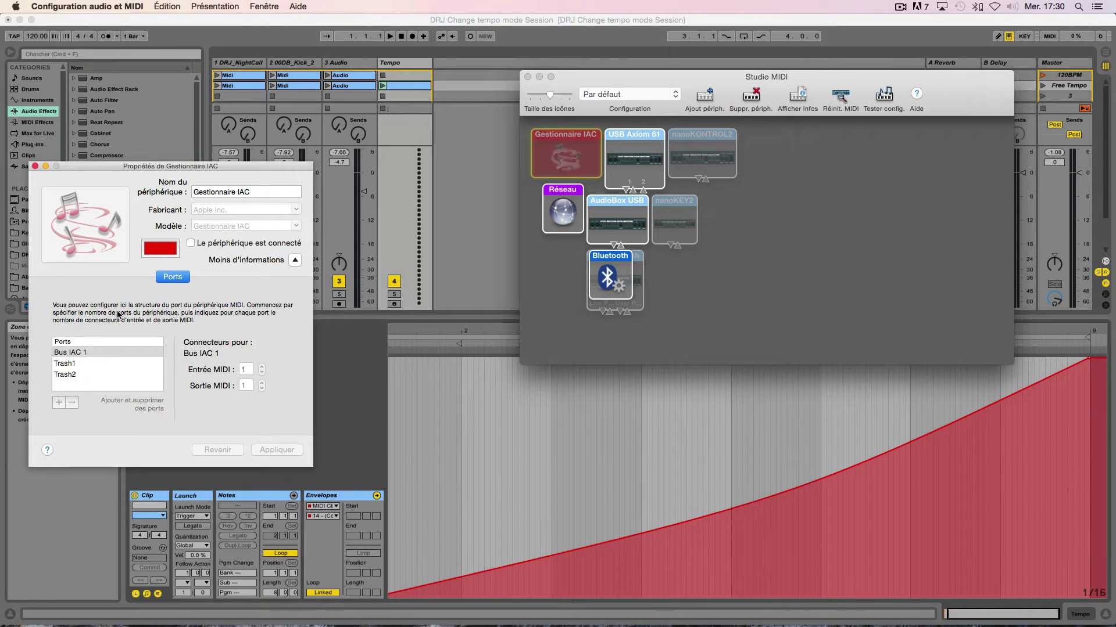
{"action": "left_click", "coordinate": [191, 244]}
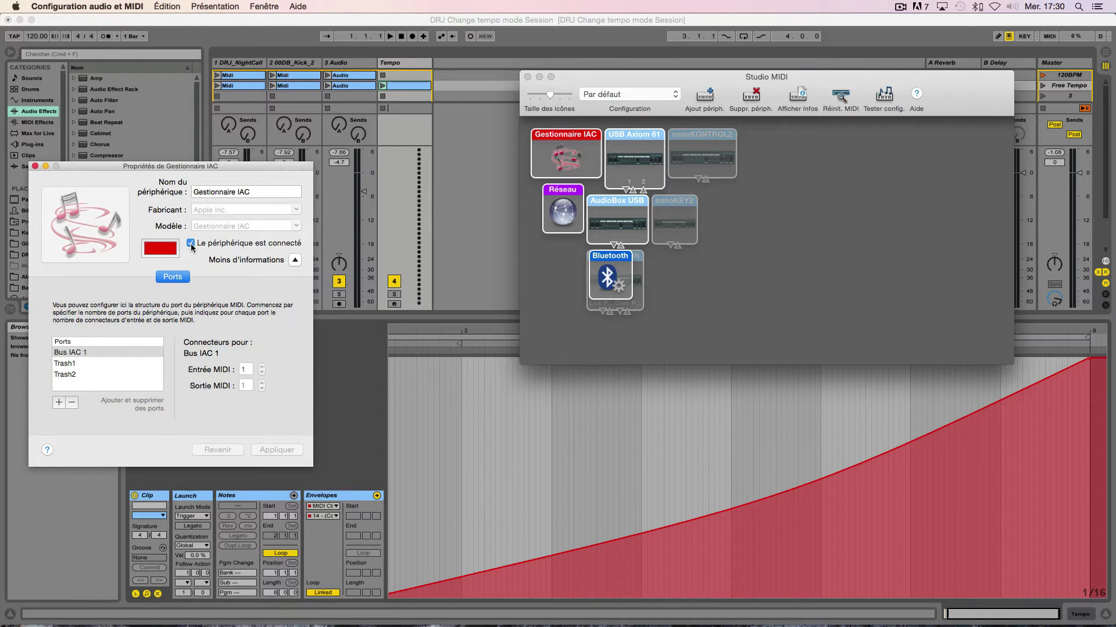
{"action": "left_click", "coordinate": [35, 167]}
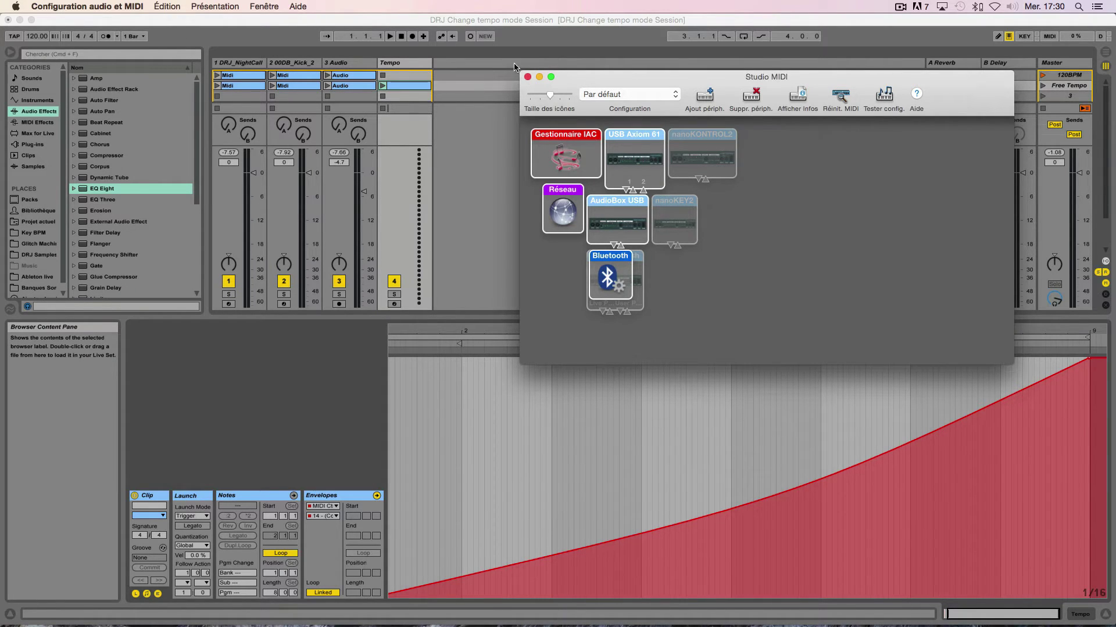
{"action": "left_click", "coordinate": [527, 78]}
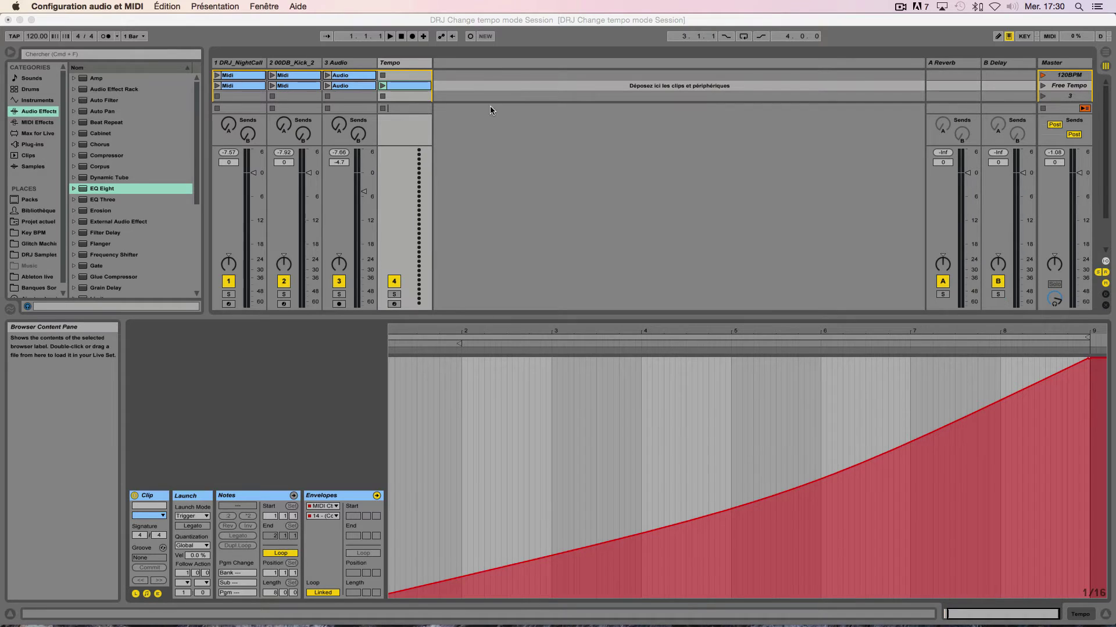
Route the Tempo track's MIDI output to Gestionnaire IAC (Bus IAC 1) and check the MIDI port settings in the preferences.
{"action": "left_click", "coordinate": [399, 58]}
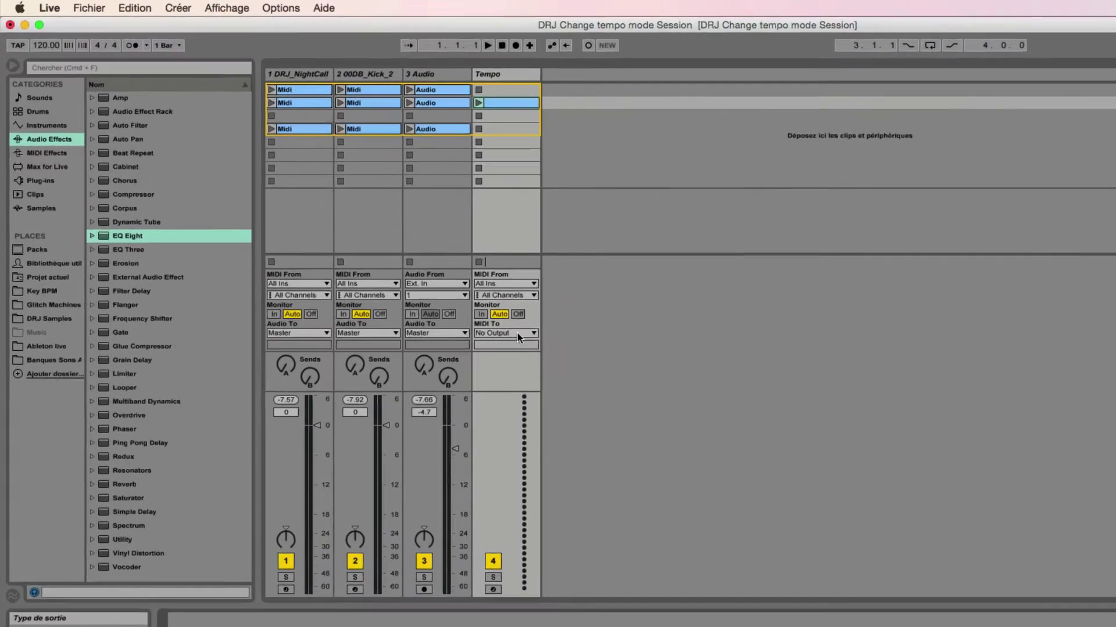
{"action": "left_click", "coordinate": [413, 266]}
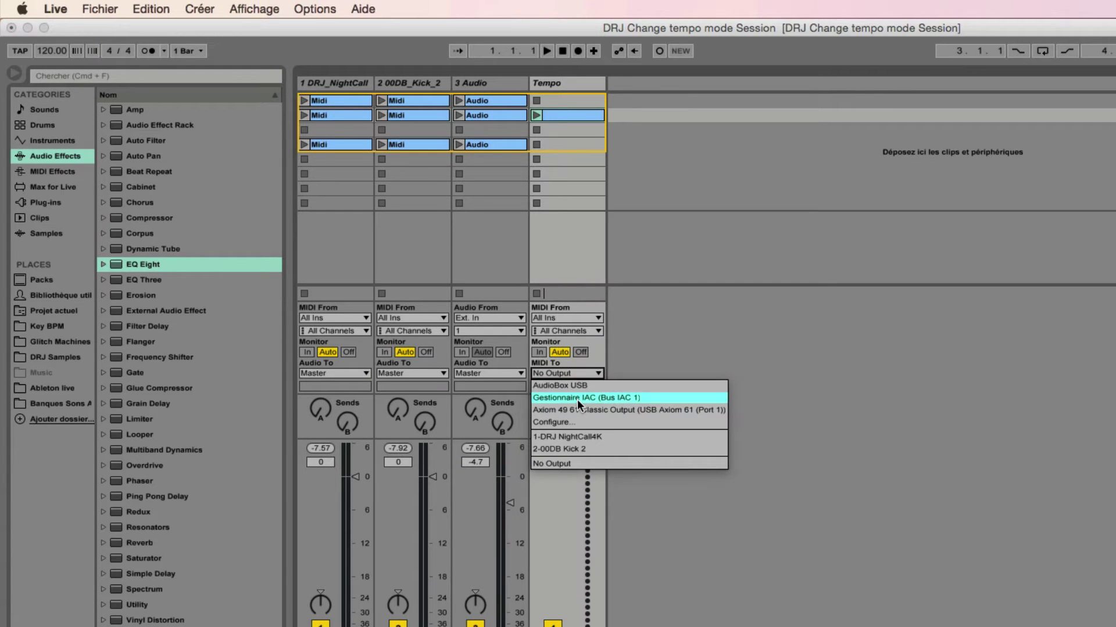
{"action": "left_click", "coordinate": [577, 398]}
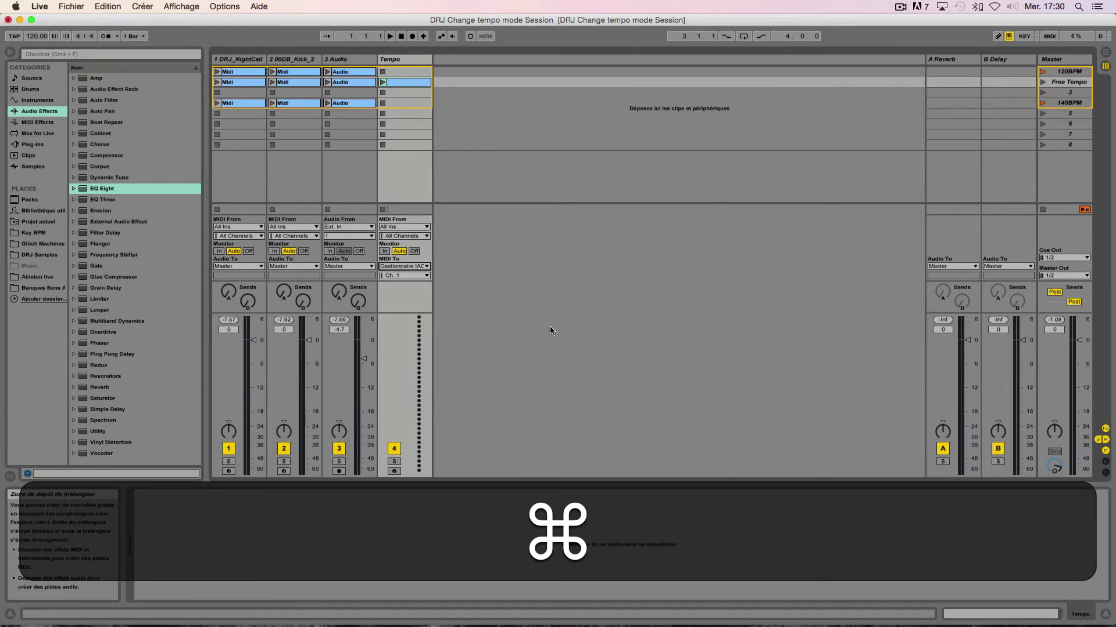
{"action": "key", "text": "super+comma"}
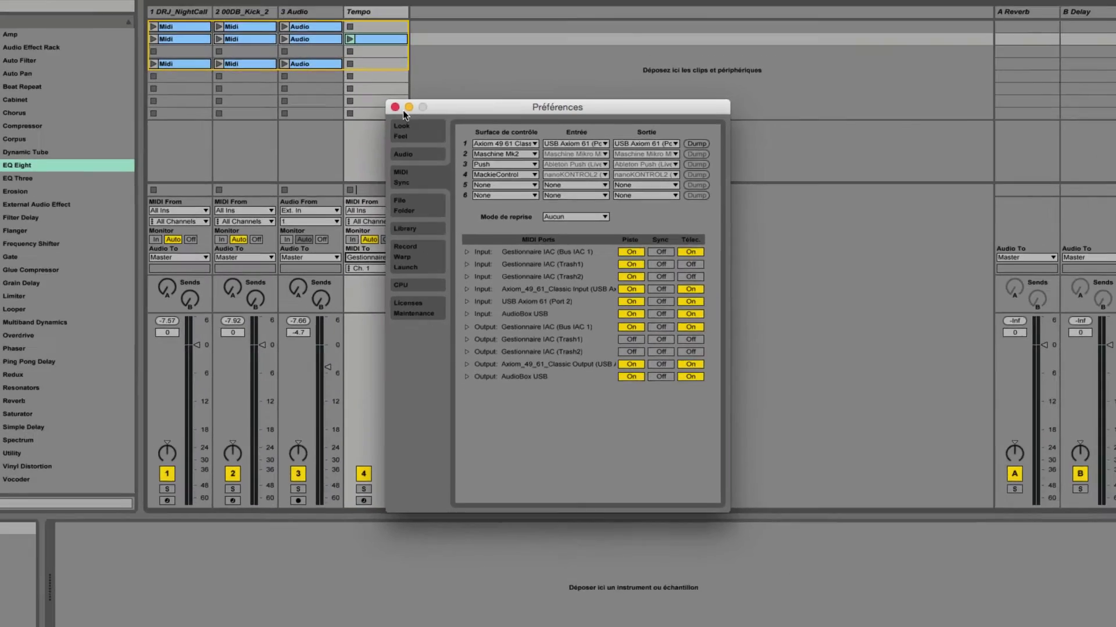
{"action": "left_click", "coordinate": [334, 30]}
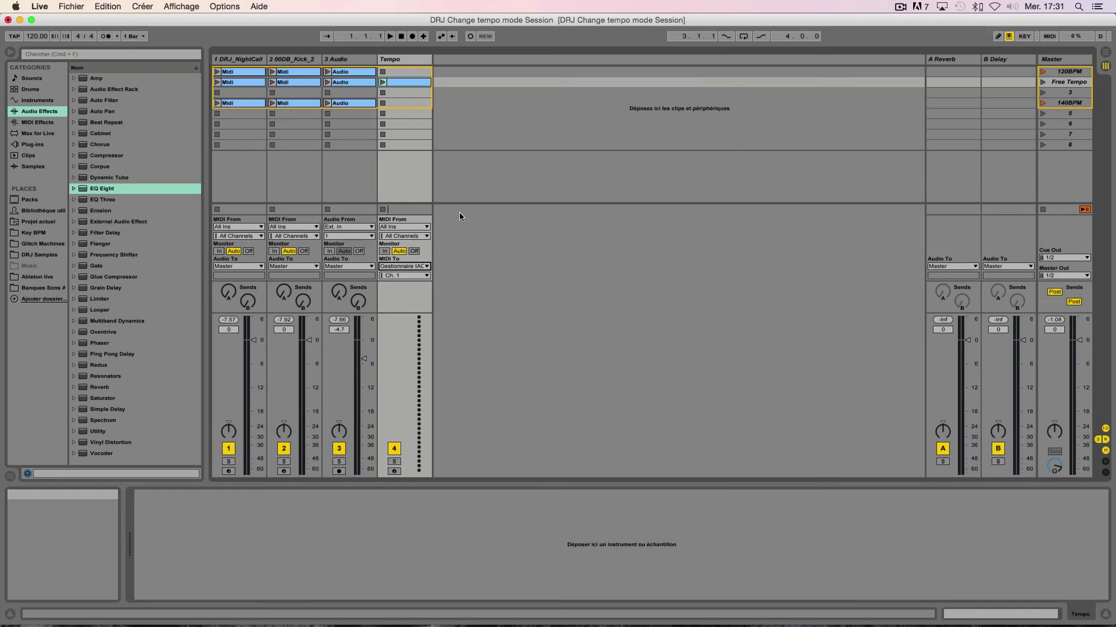
Open the Tempo track's clip, solo the track and play the clip from its start.
{"action": "double_click", "coordinate": [425, 89]}
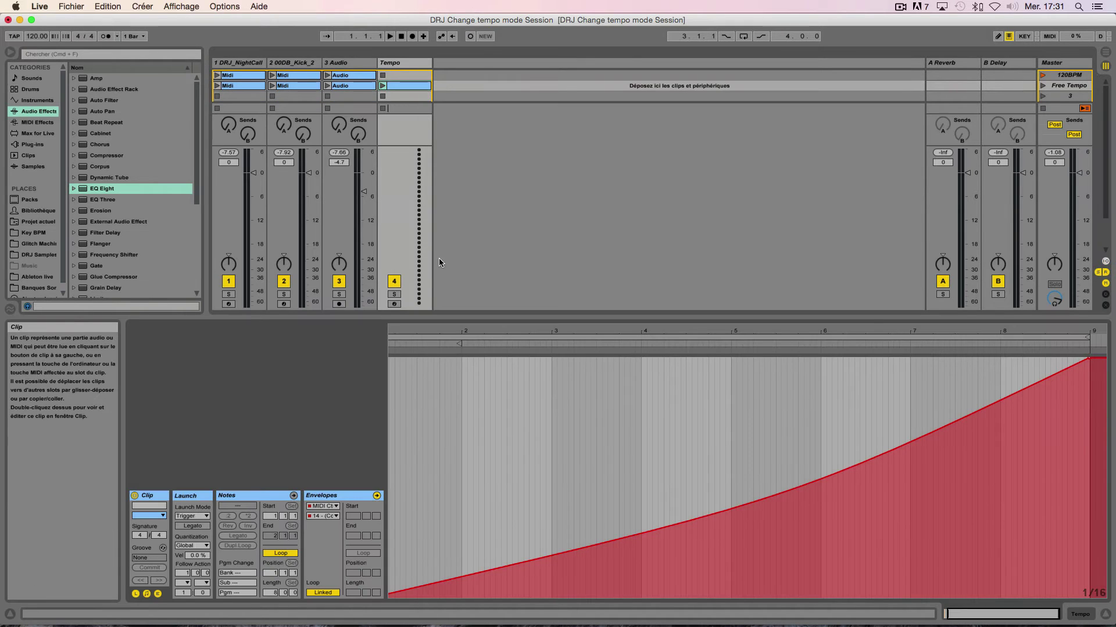
{"action": "left_click", "coordinate": [394, 295]}
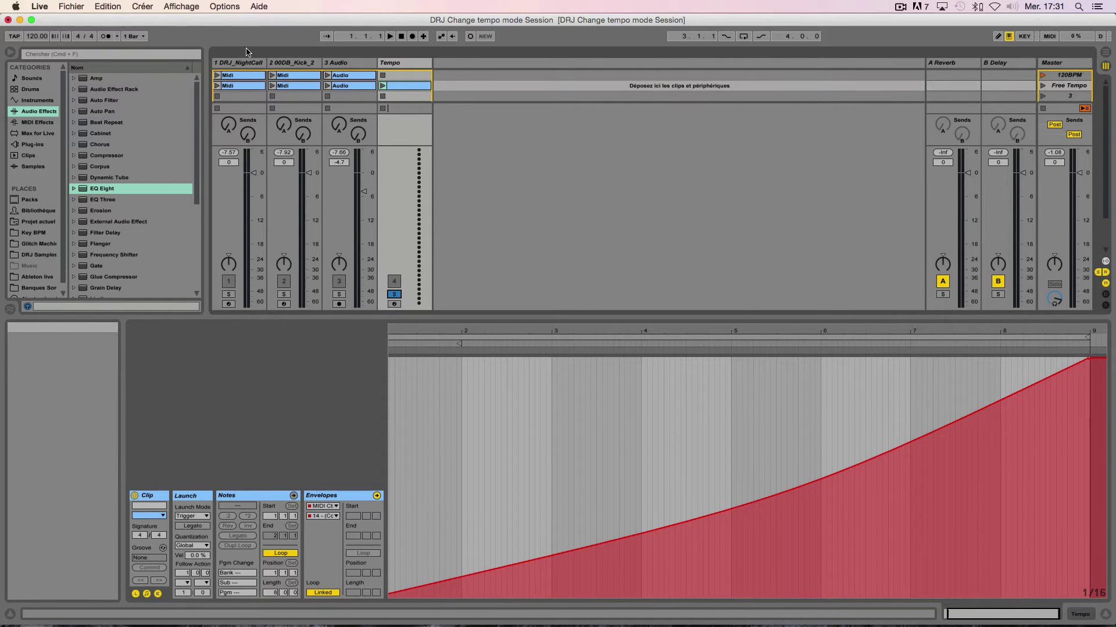
{"action": "left_click", "coordinate": [382, 86]}
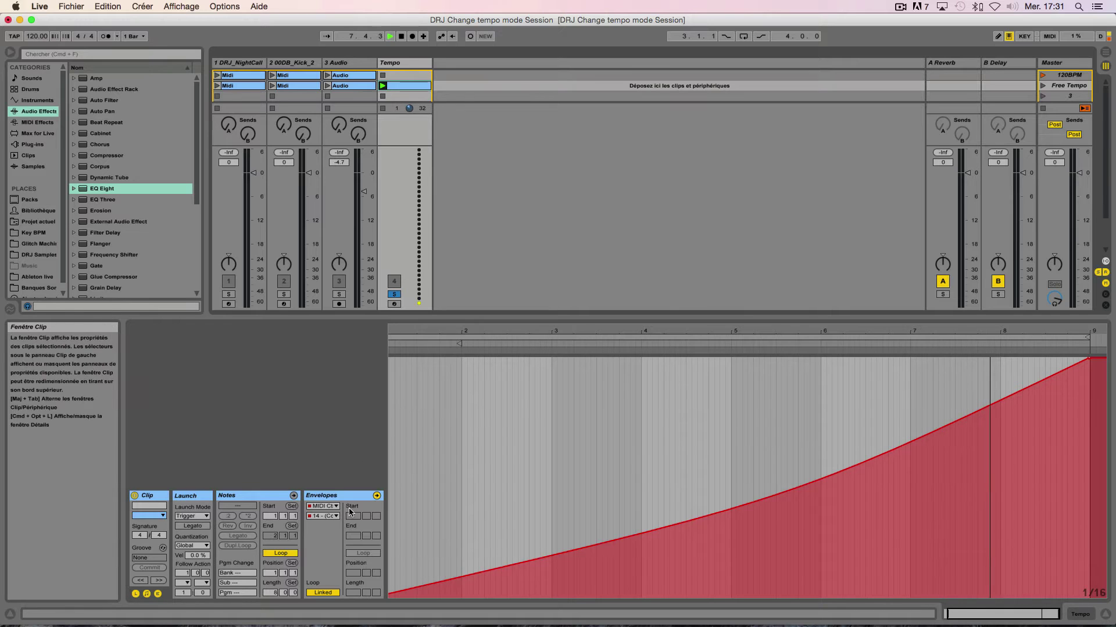
{"action": "key", "text": "space"}
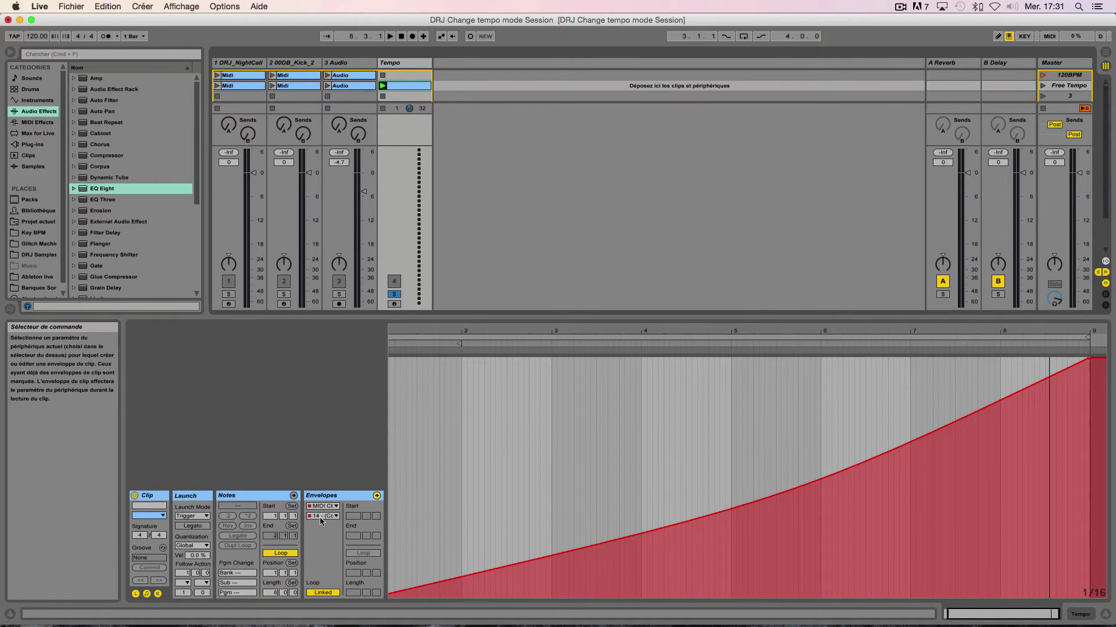
{"action": "left_click", "coordinate": [384, 86]}
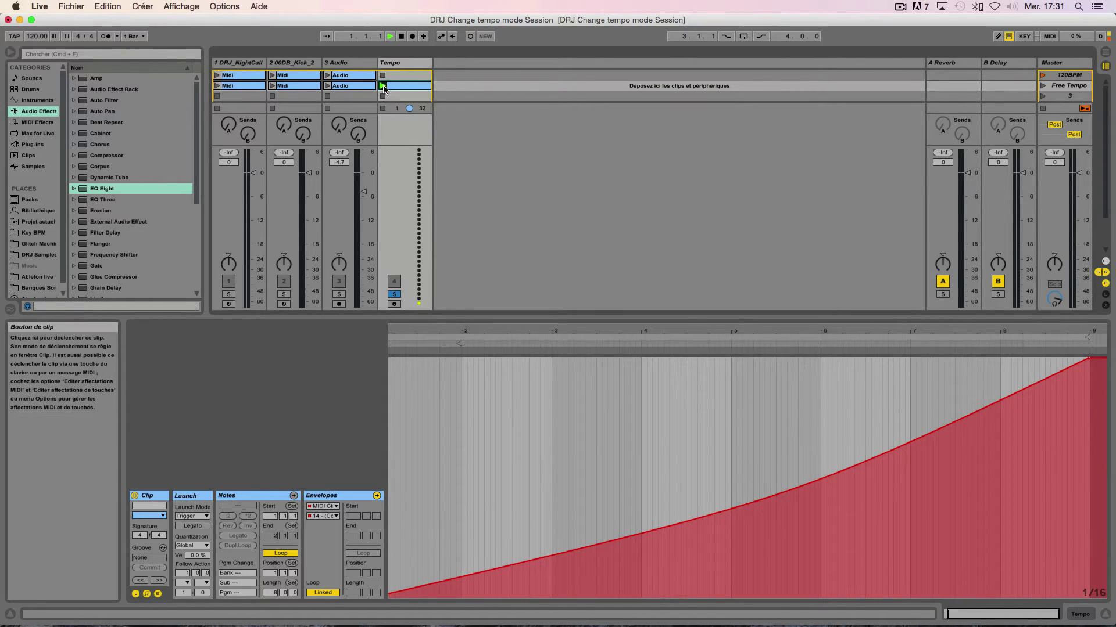
{"action": "left_click", "coordinate": [1049, 36]}
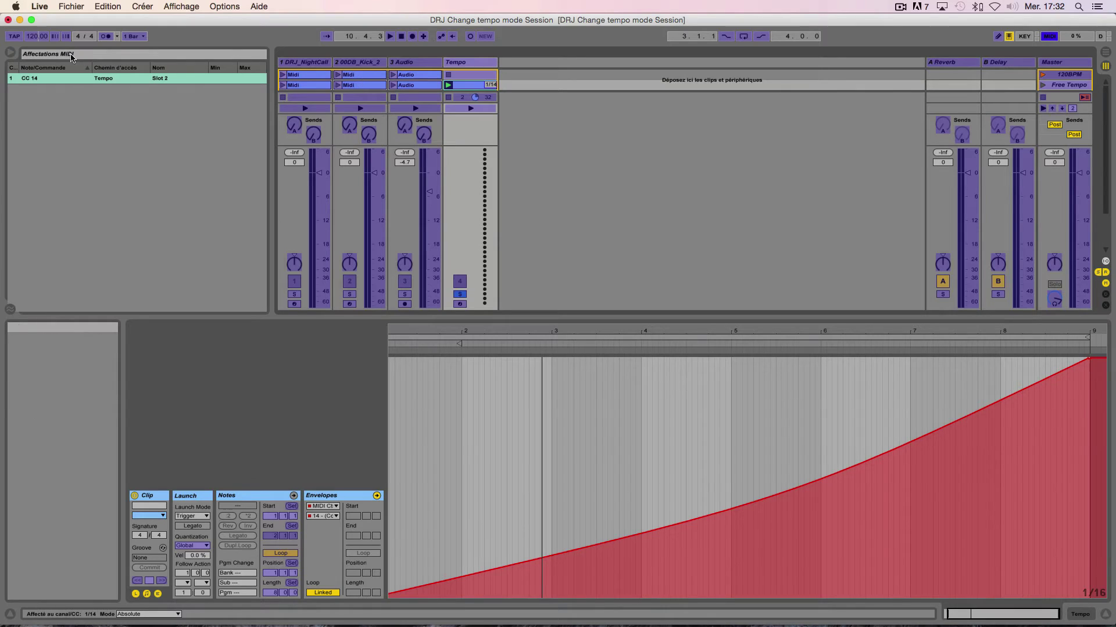
{"action": "left_click", "coordinate": [36, 37]}
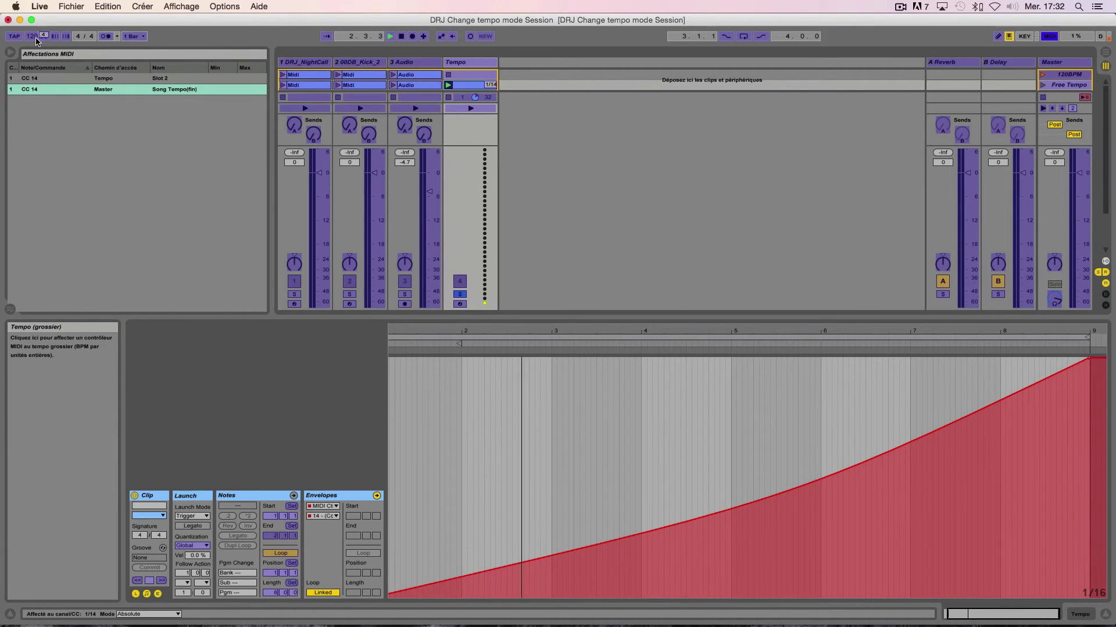
{"action": "left_click", "coordinate": [107, 92]}
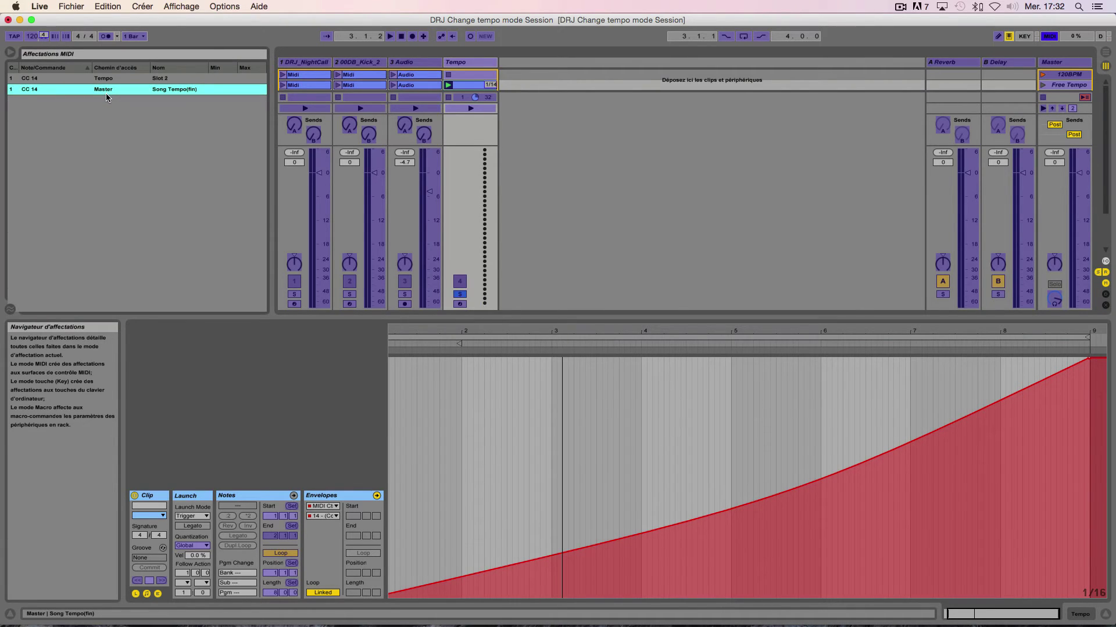
{"action": "key", "text": "Delete"}
{"action": "key", "text": "Delete"}
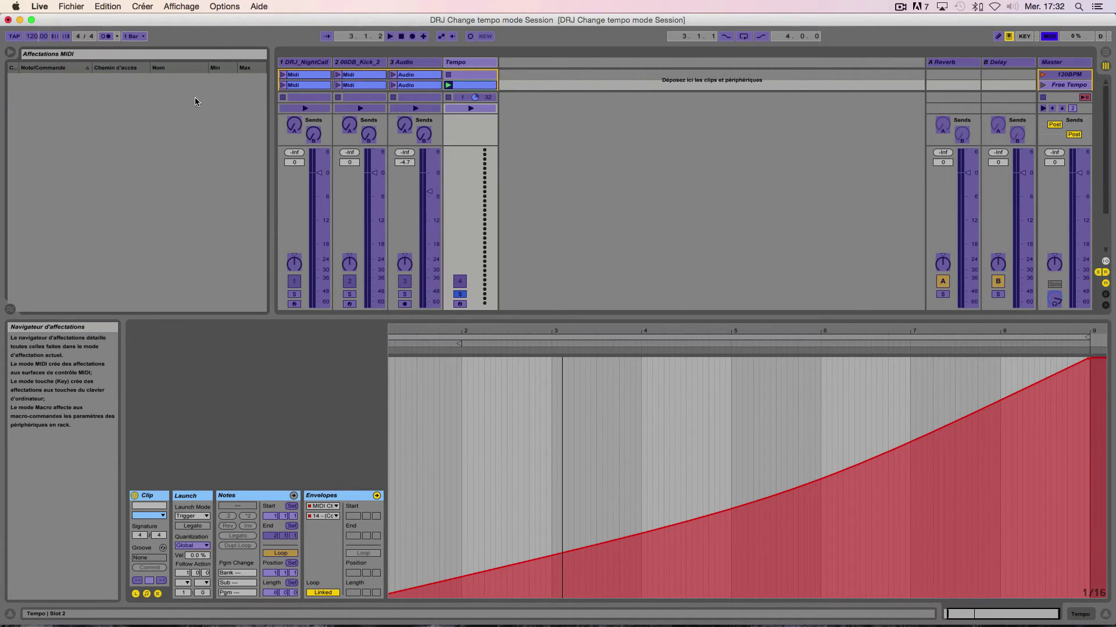
{"action": "left_click", "coordinate": [1053, 38]}
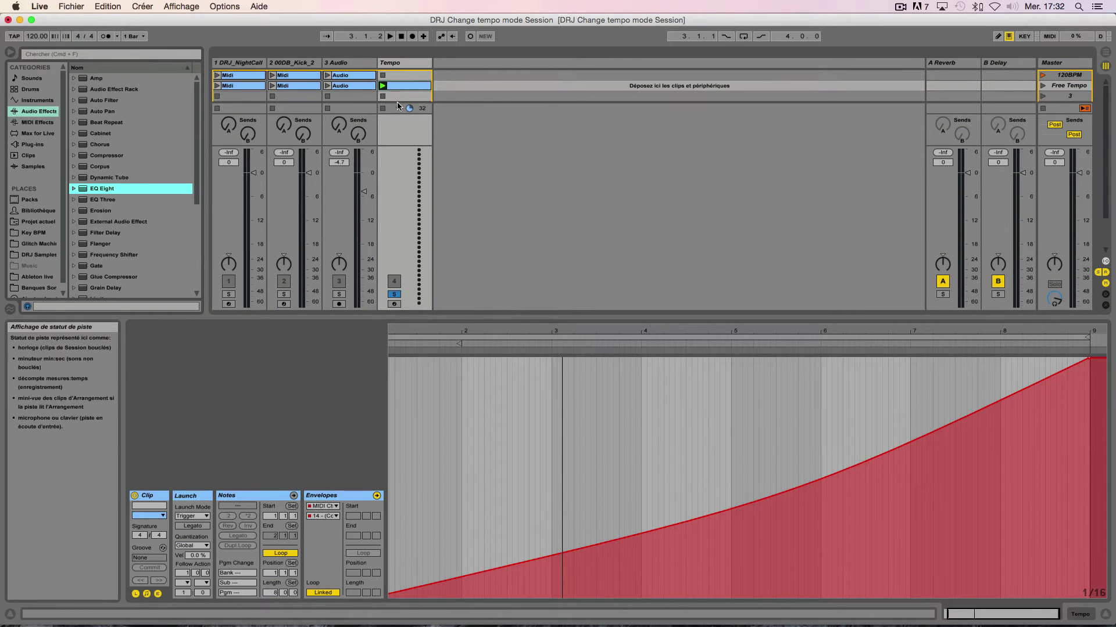
With the Tempo clip playing, map Song Tempo to CC 14 and delete the unwanted CC 14 mapping on the Tempo track's Slot 2.
{"action": "key", "text": "space"}
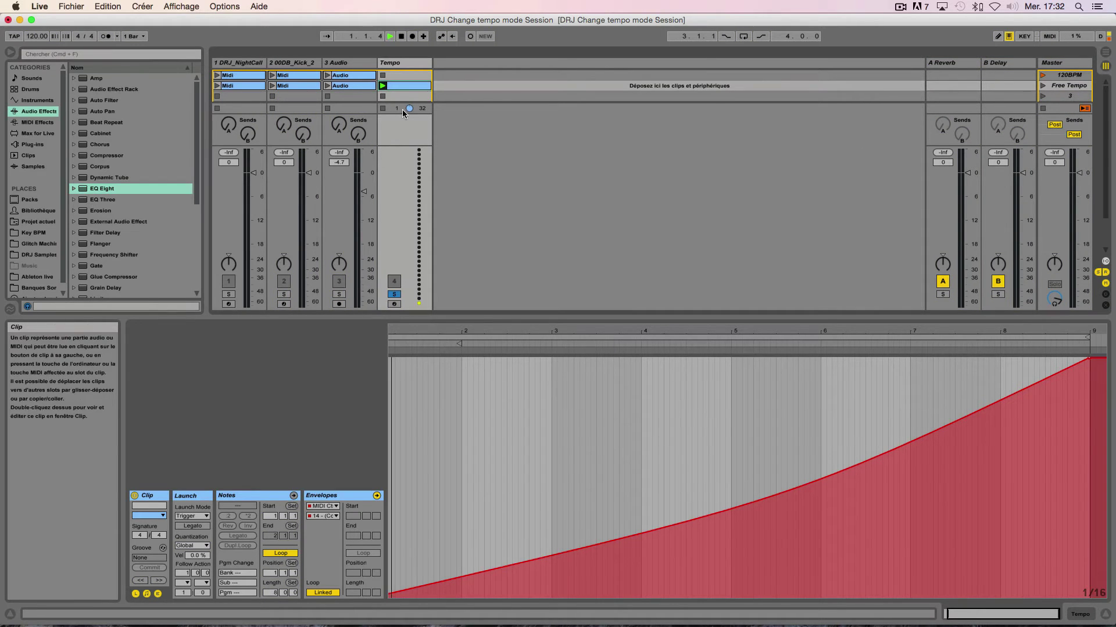
{"action": "left_click", "coordinate": [1044, 41]}
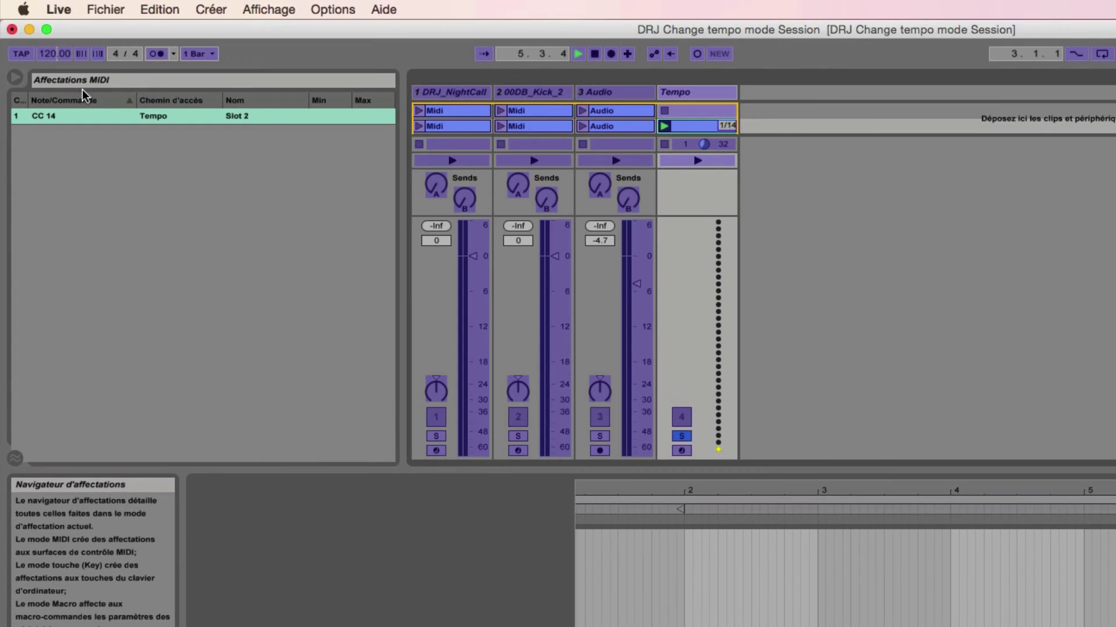
{"action": "left_click", "coordinate": [50, 54]}
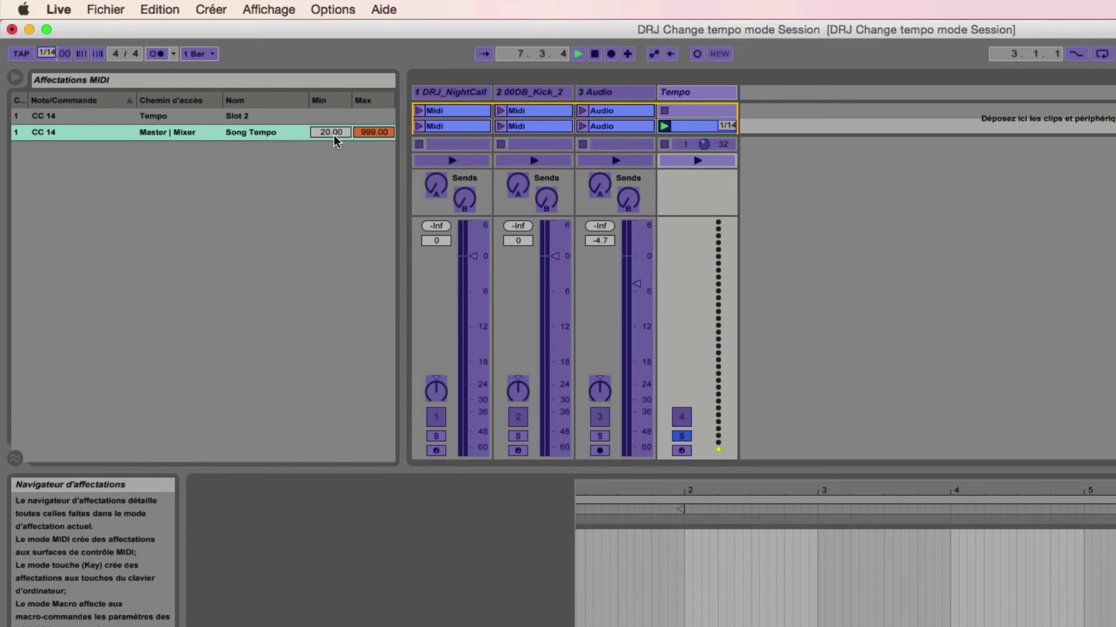
{"action": "left_click", "coordinate": [180, 118]}
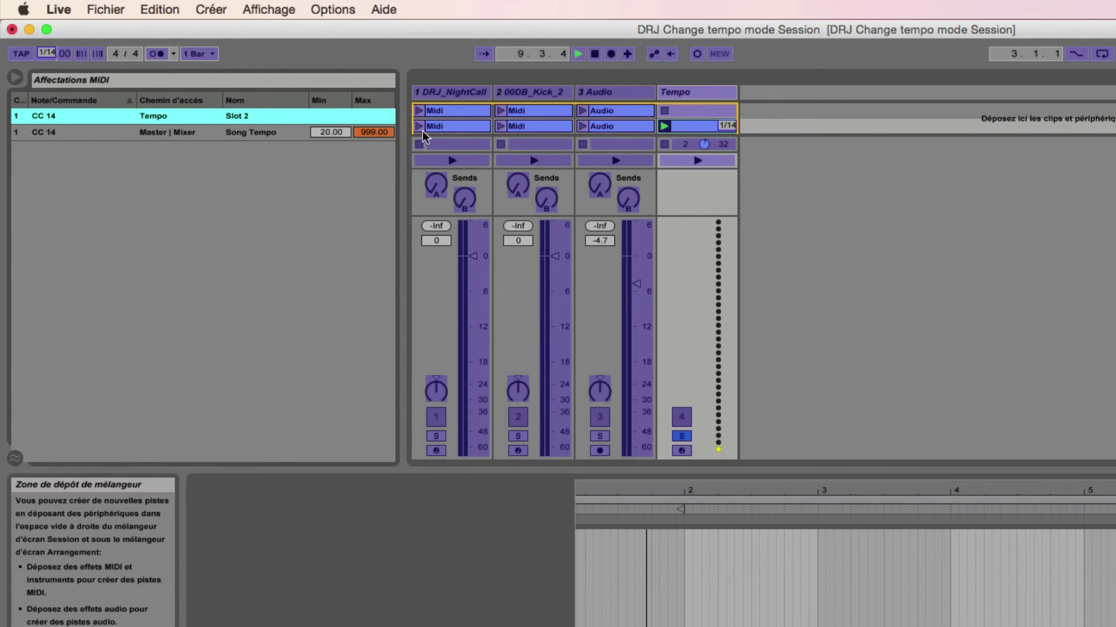
{"action": "key", "text": "Delete"}
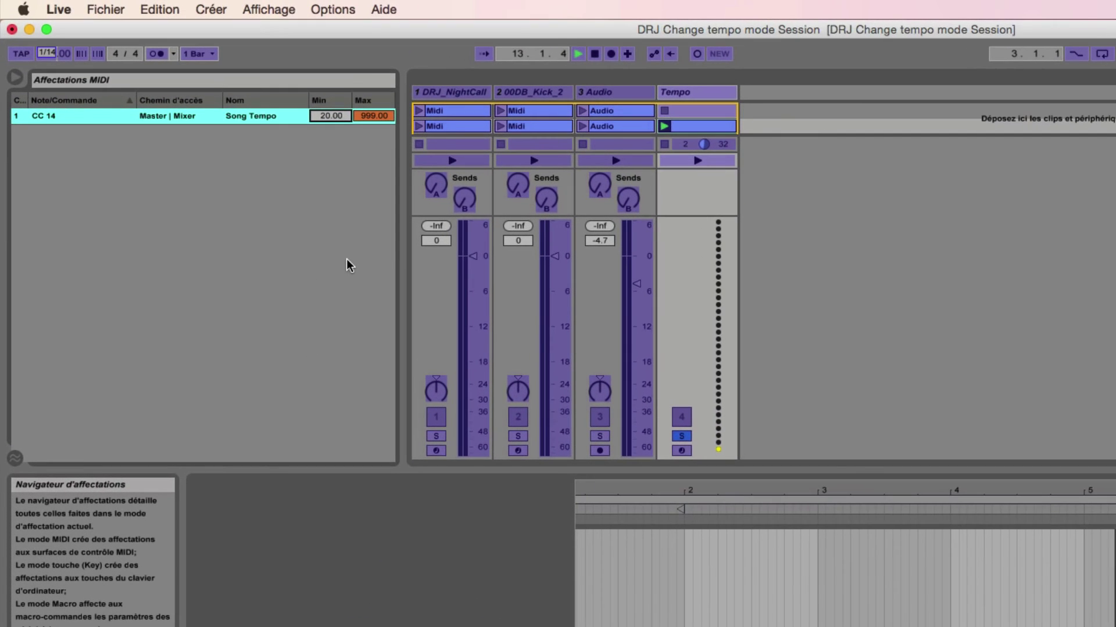
Set the Song Tempo mapping's range to a minimum of 120 and a maximum of 140, and leave MIDI mapping.
{"action": "type", "text": "120"}
{"action": "left_click", "coordinate": [374, 117]}
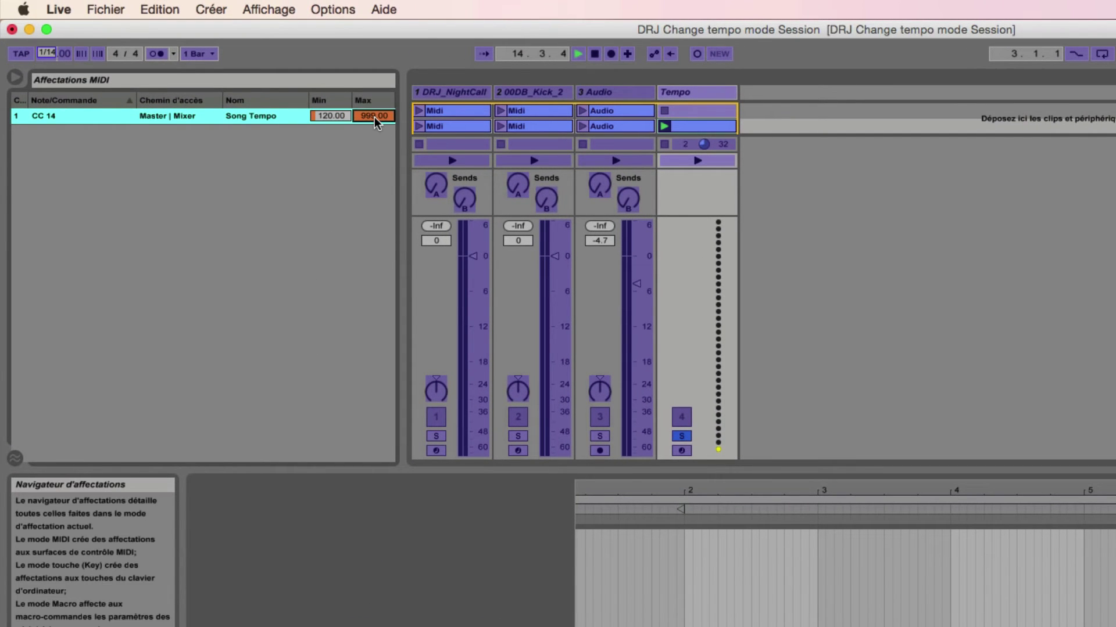
{"action": "type", "text": "140"}
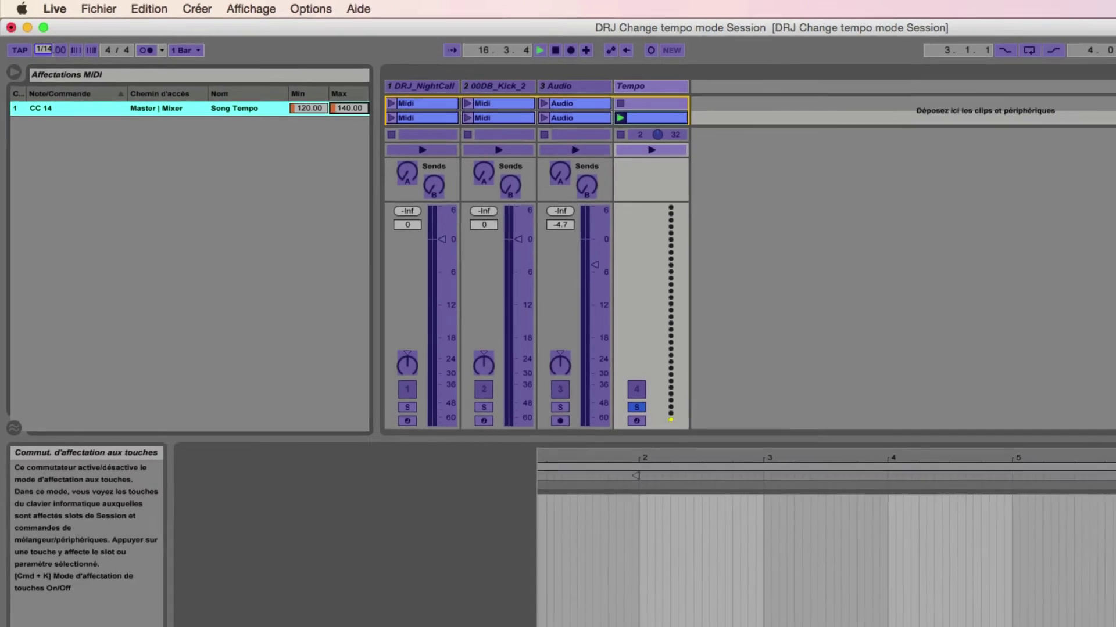
{"action": "key", "text": "super+m"}
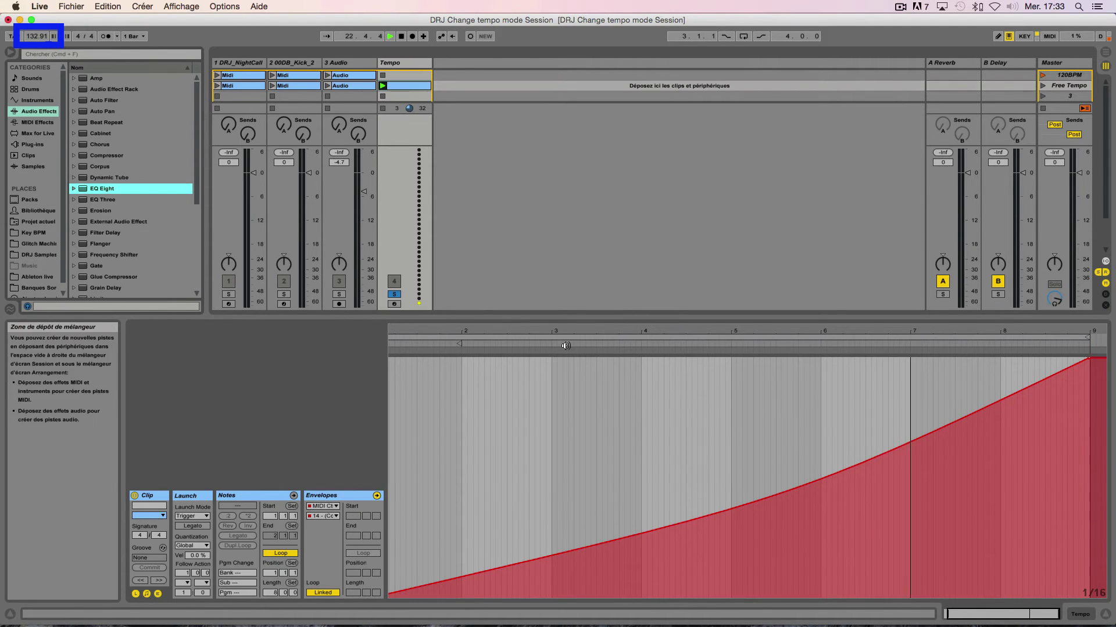
Rename the Tempo track's clip as 120 - 140.
{"action": "left_click", "coordinate": [413, 62]}
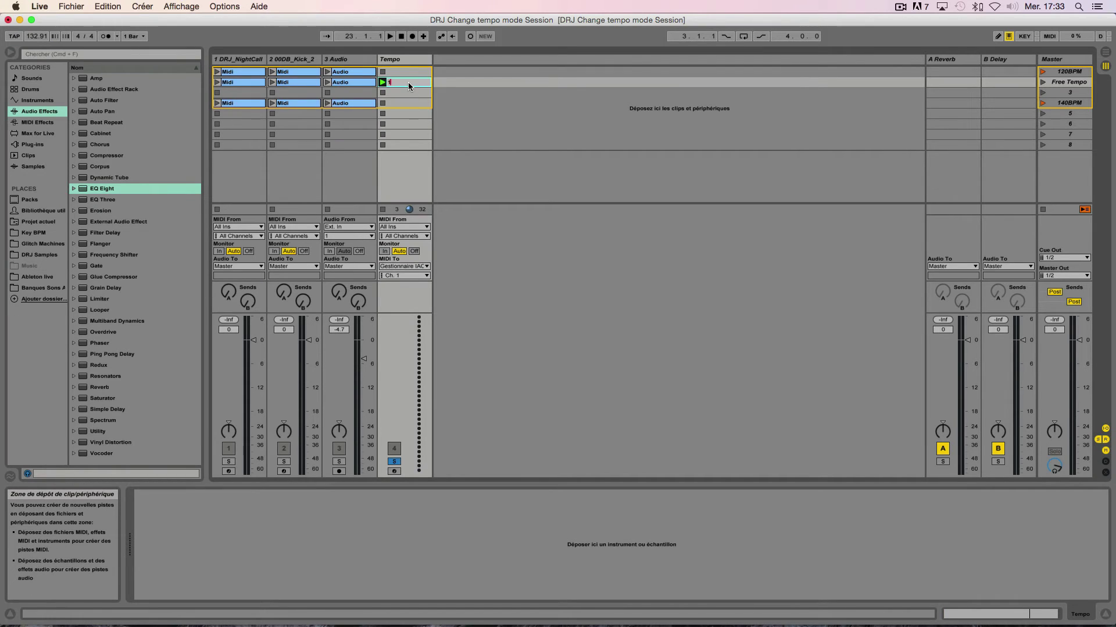
{"action": "type", "text": "40"}
{"action": "key", "text": "Return"}
{"action": "double_click", "coordinate": [406, 93]}
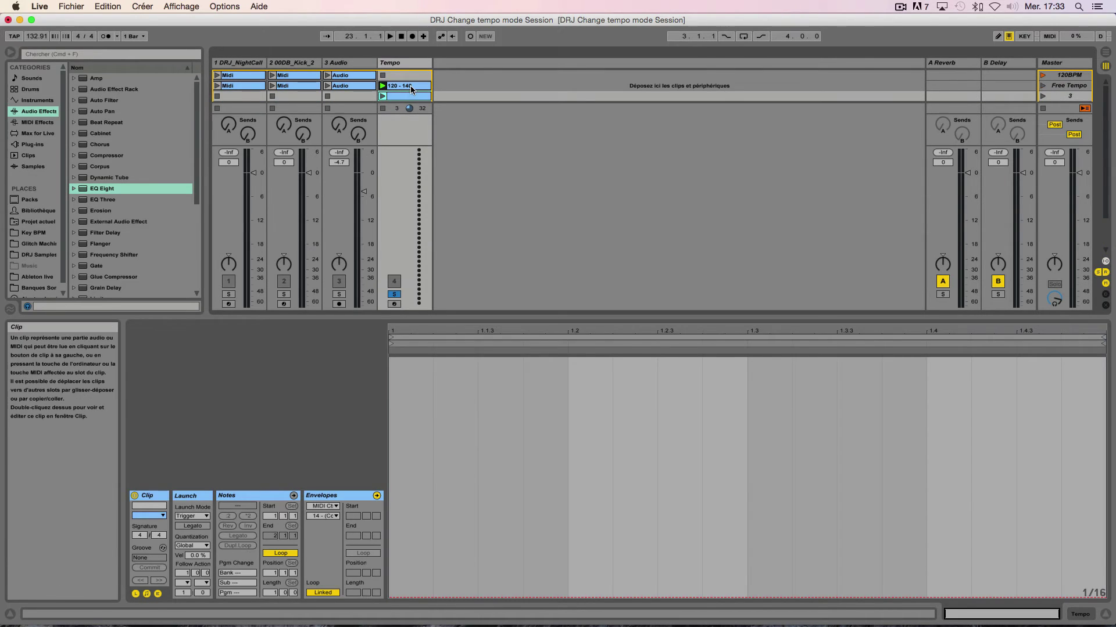
{"action": "left_click", "coordinate": [410, 86]}
{"action": "left_click", "coordinate": [410, 97]}
{"action": "key", "text": "Delete"}
Duplicate the 120 - 140 clip into the slot below it and rename the copy as 140.
{"action": "left_click", "coordinate": [412, 89]}
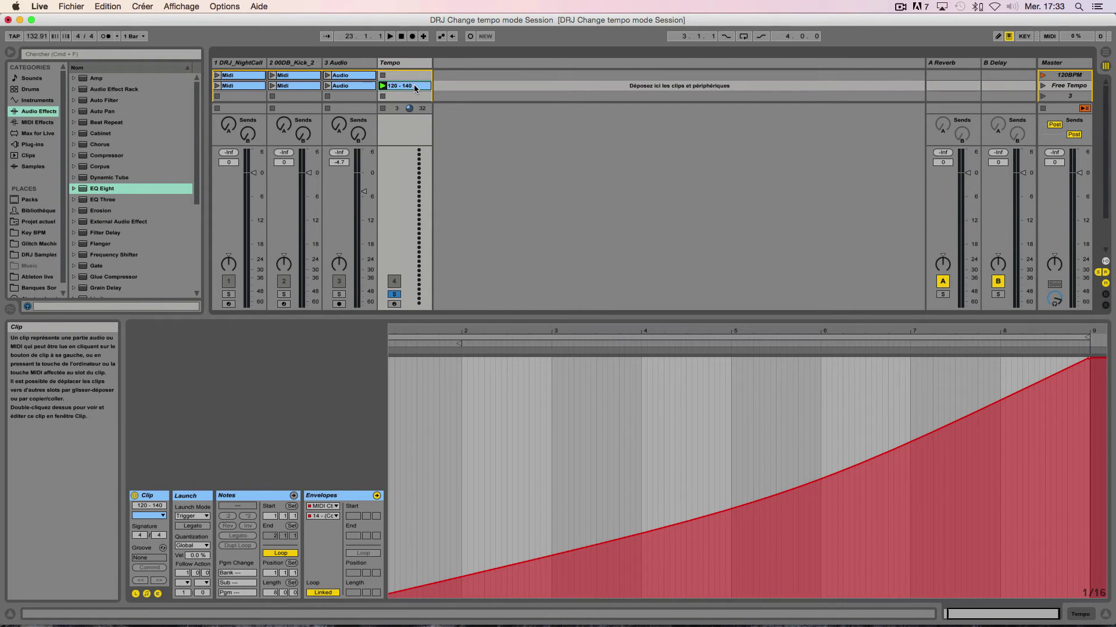
{"action": "left_click_drag", "start_coordinate": [416, 88], "coordinate": [412, 99]}
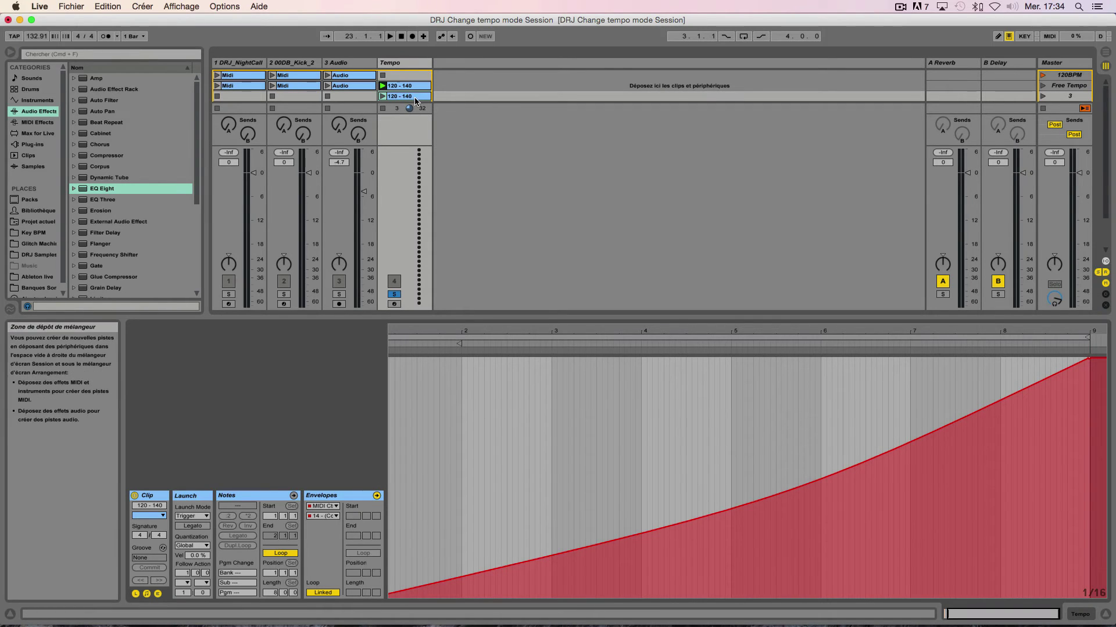
{"action": "key", "text": "super+r"}
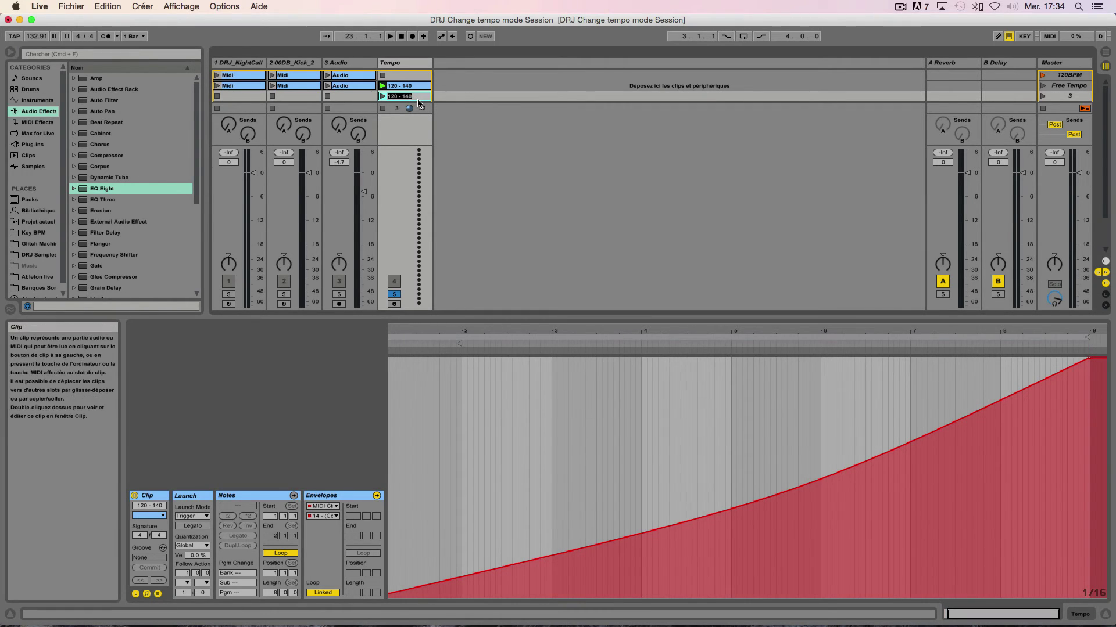
{"action": "type", "text": "140"}
{"action": "key", "text": "Return"}
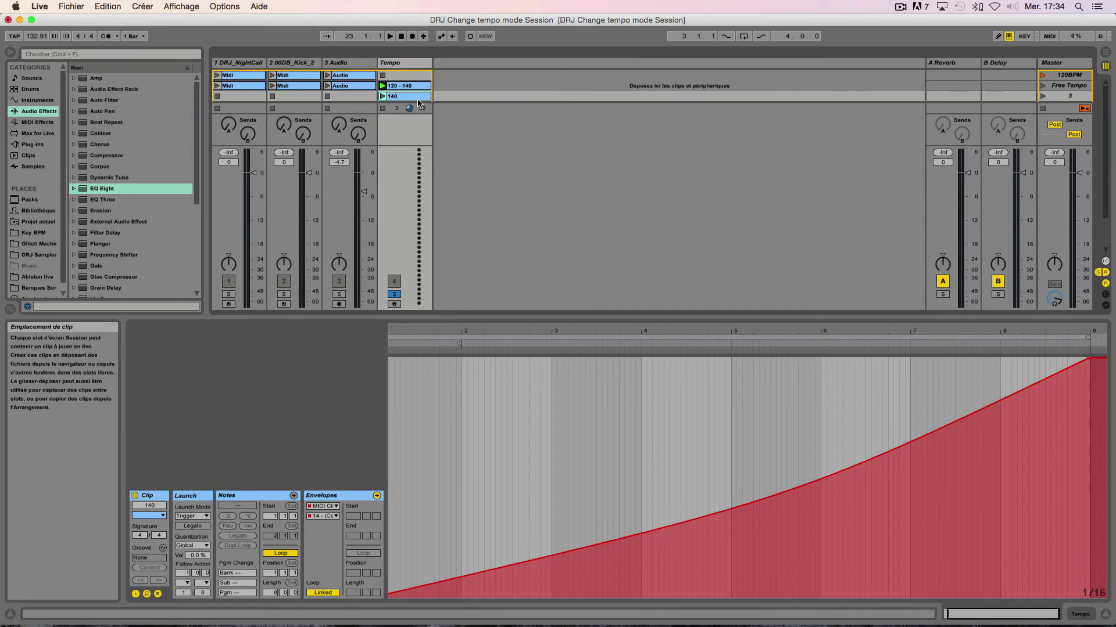
Clear the 140 clip's controller 14 envelope and raise it to a flat line at 127.
{"action": "right_click", "coordinate": [633, 551]}
{"action": "left_click", "coordinate": [668, 445]}
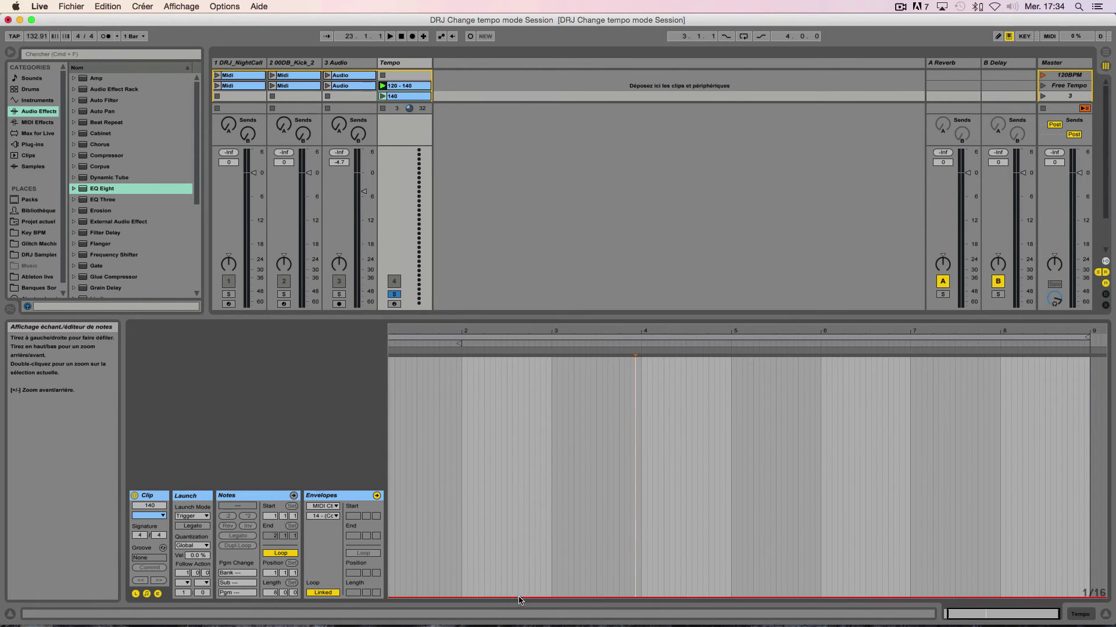
{"action": "left_click_drag", "start_coordinate": [520, 597], "coordinate": [535, 361]}
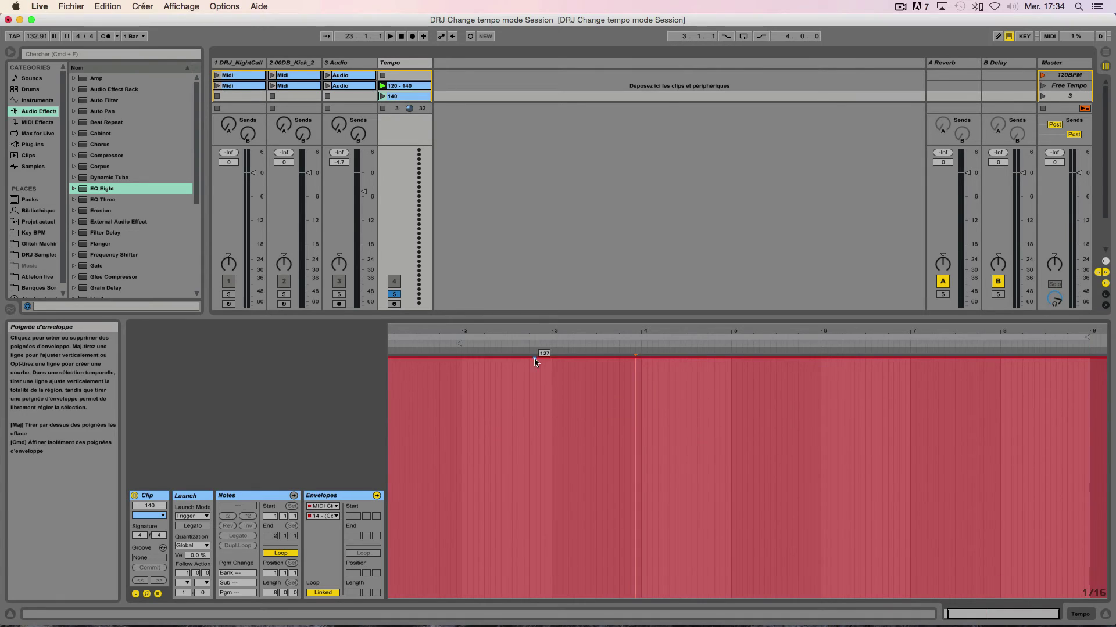
Give the 120 - 140 clip a follow action that plays the next clip after 8 bars, and review the 140 clip.
{"action": "left_click", "coordinate": [417, 86]}
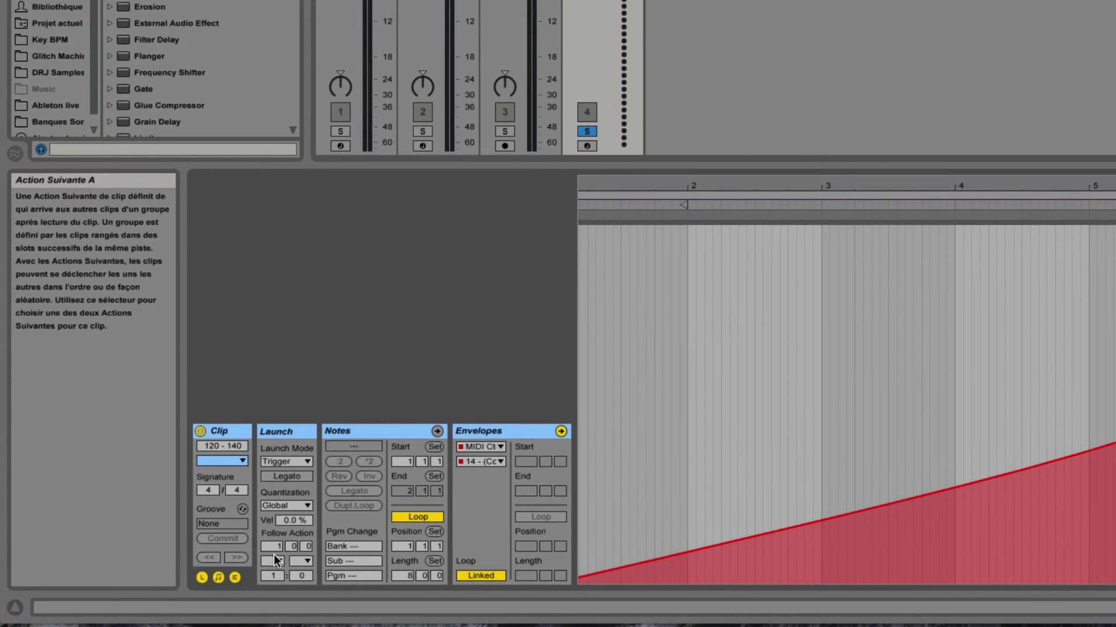
{"action": "left_click_drag", "start_coordinate": [274, 548], "coordinate": [274, 542]}
{"action": "left_click", "coordinate": [273, 560]}
{"action": "left_click", "coordinate": [298, 498]}
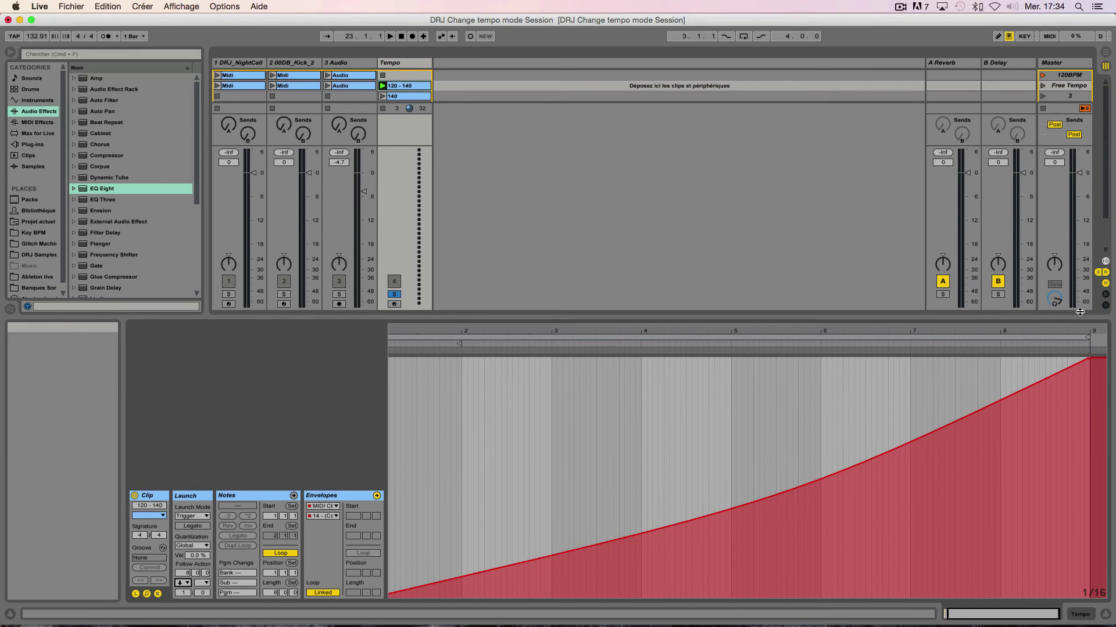
{"action": "left_click", "coordinate": [414, 97]}
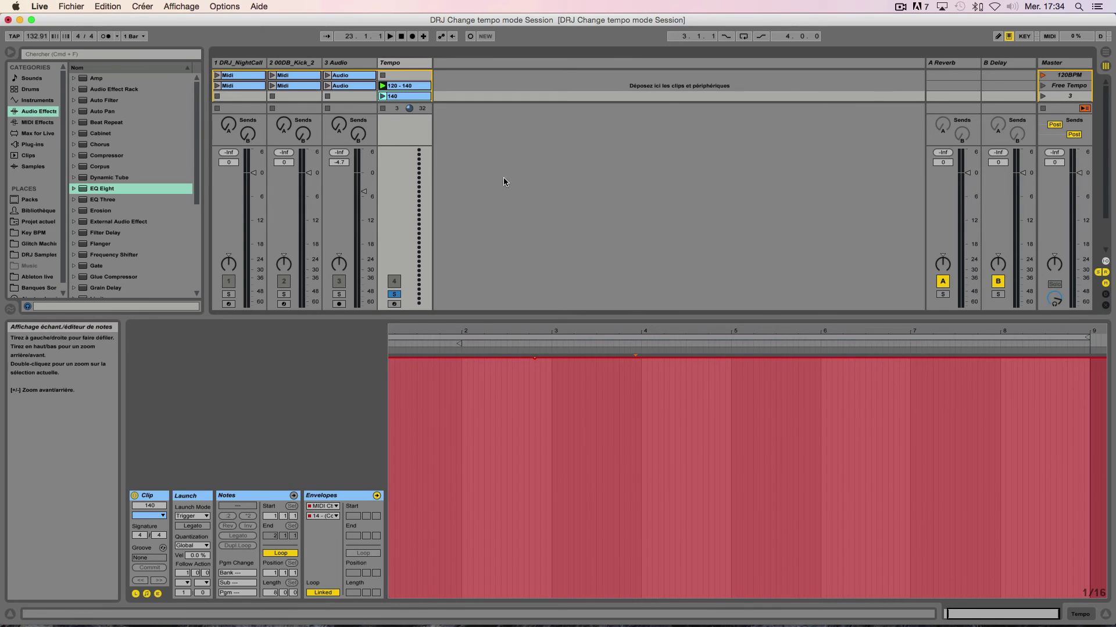
{"action": "left_click", "coordinate": [407, 85]}
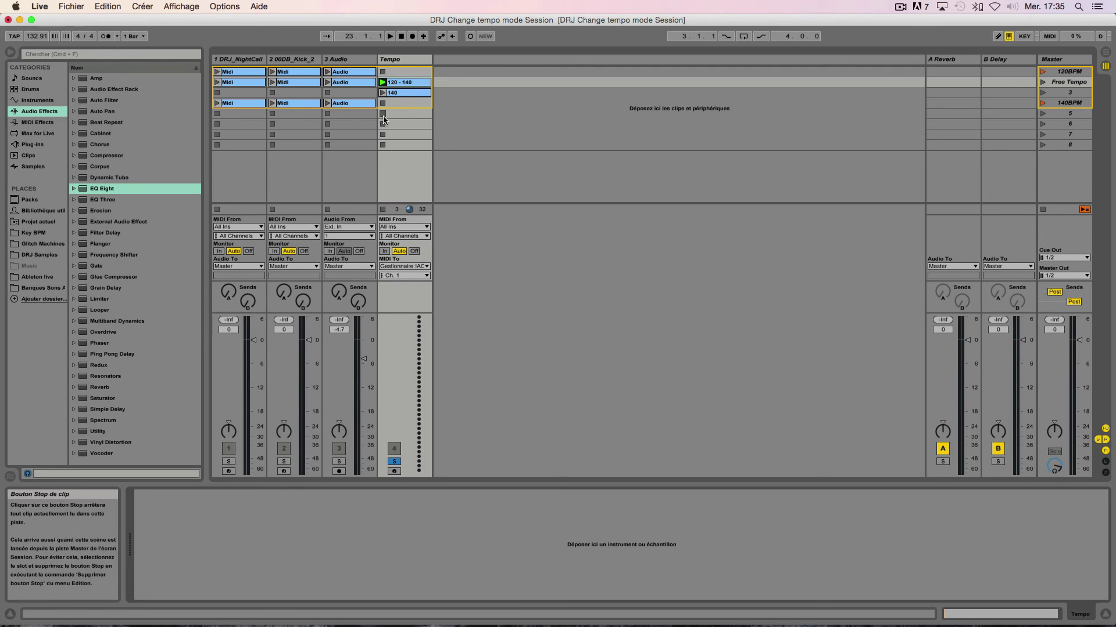
Briefly play the 120BPM scene, and turn off solo on the Tempo track so the other tracks are heard.
{"action": "left_click", "coordinate": [1042, 73]}
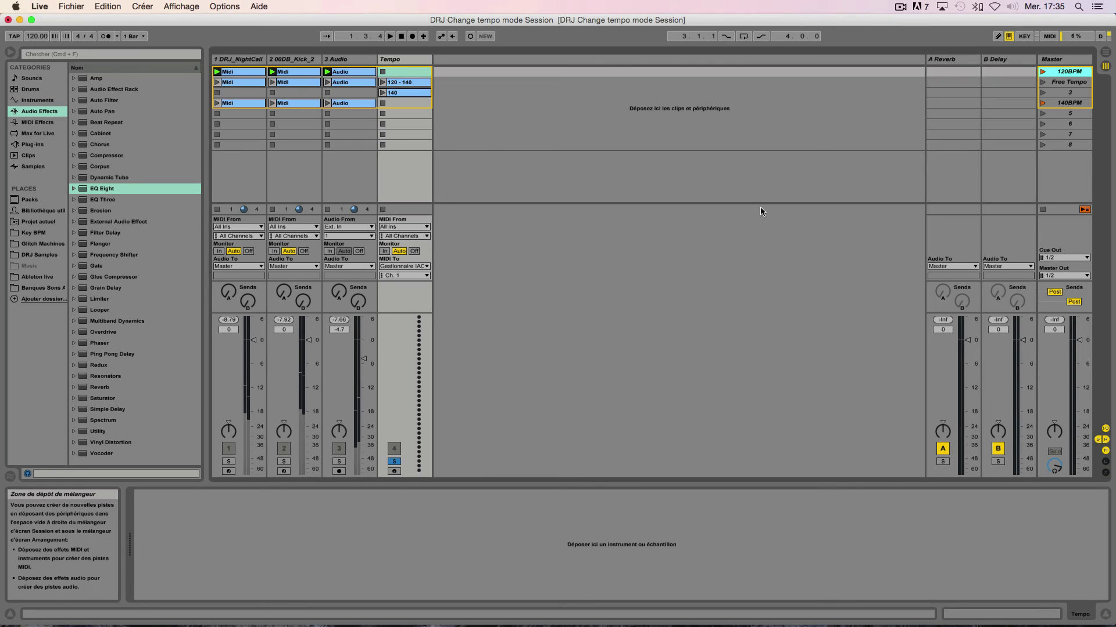
{"action": "left_click", "coordinate": [401, 36]}
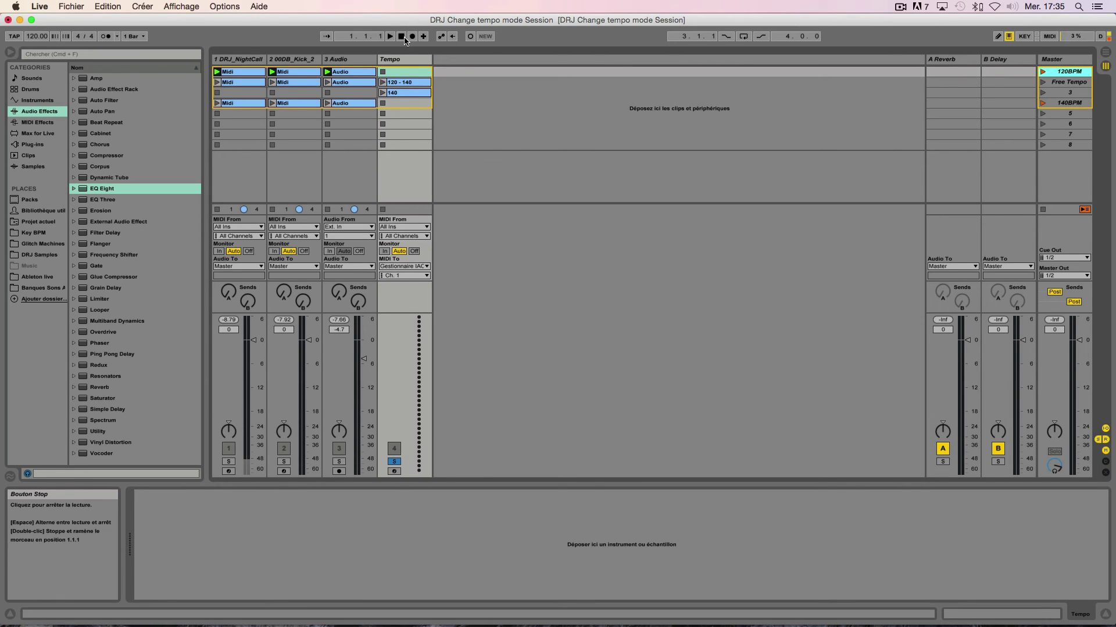
{"action": "left_click", "coordinate": [394, 462]}
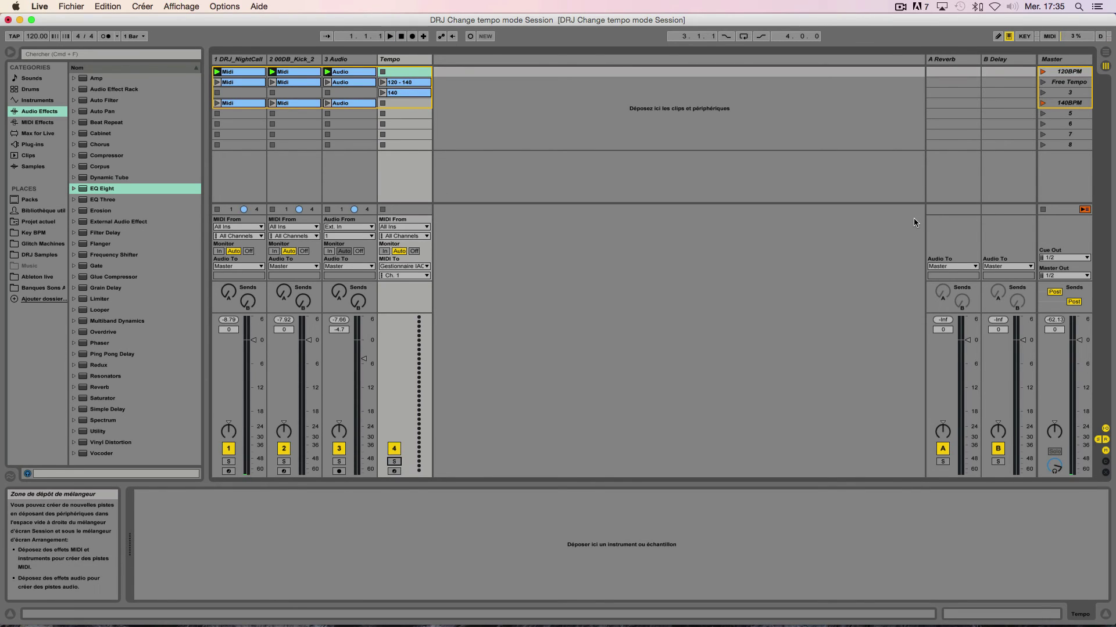
Test the tempo transition by playing the 120BPM, Free Tempo and 140BPM scenes in sequence, ending with playback stopped.
{"action": "left_click", "coordinate": [1041, 72]}
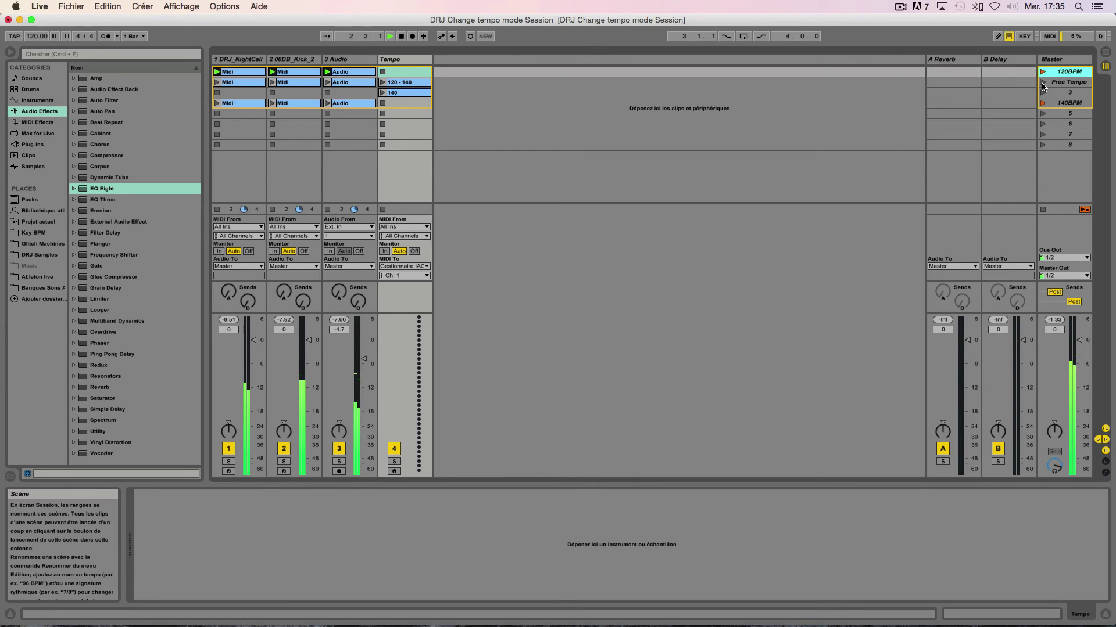
{"action": "left_click", "coordinate": [1042, 83]}
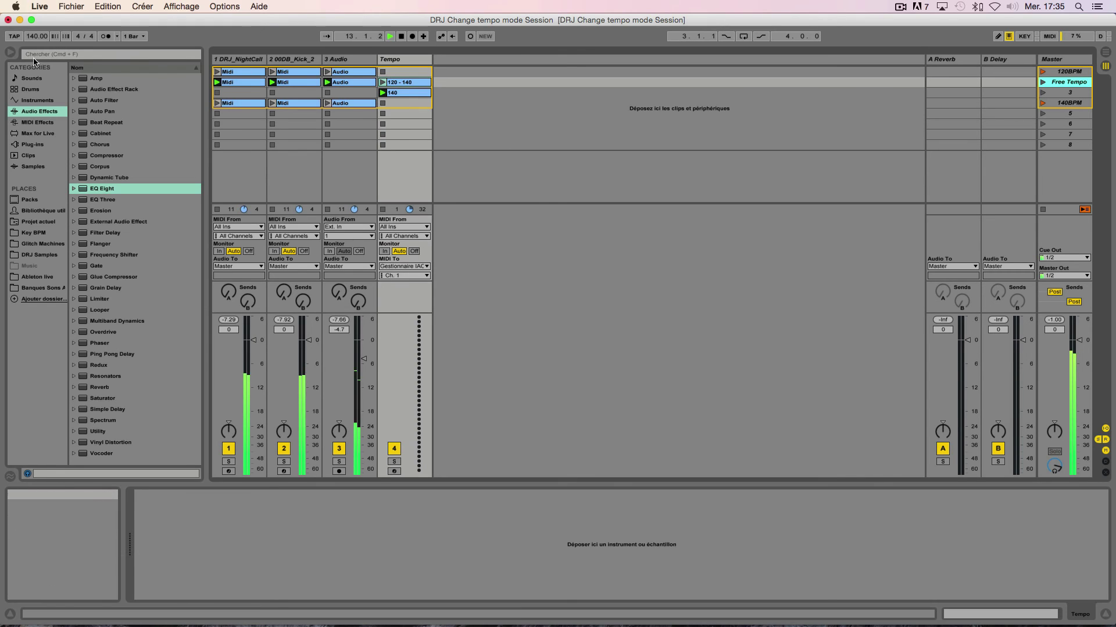
{"action": "left_click", "coordinate": [1042, 105]}
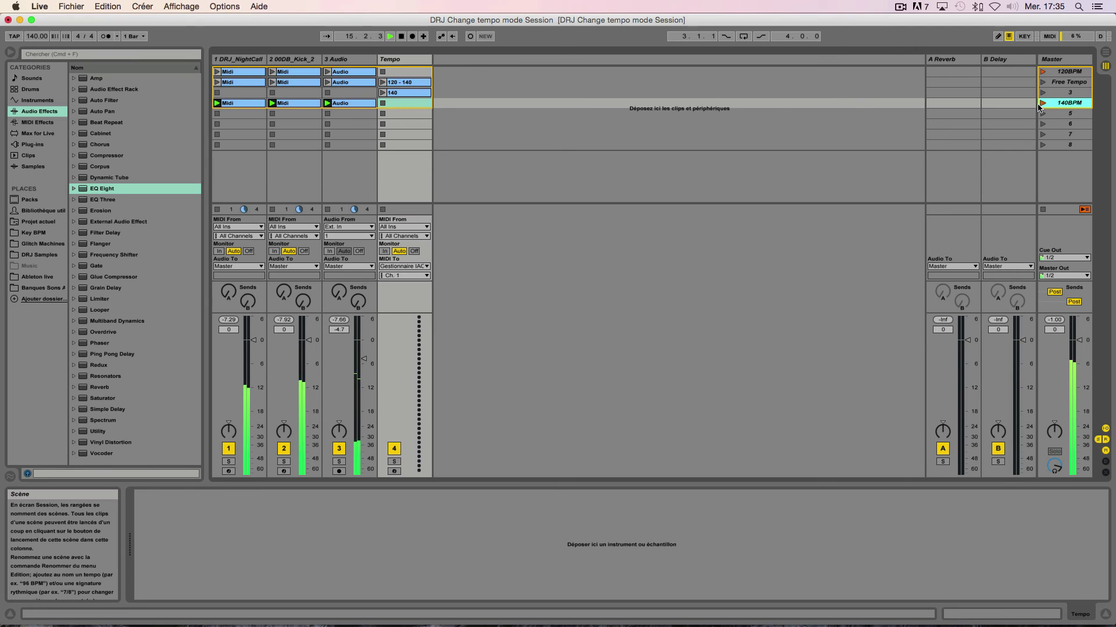
{"action": "left_click", "coordinate": [399, 36]}
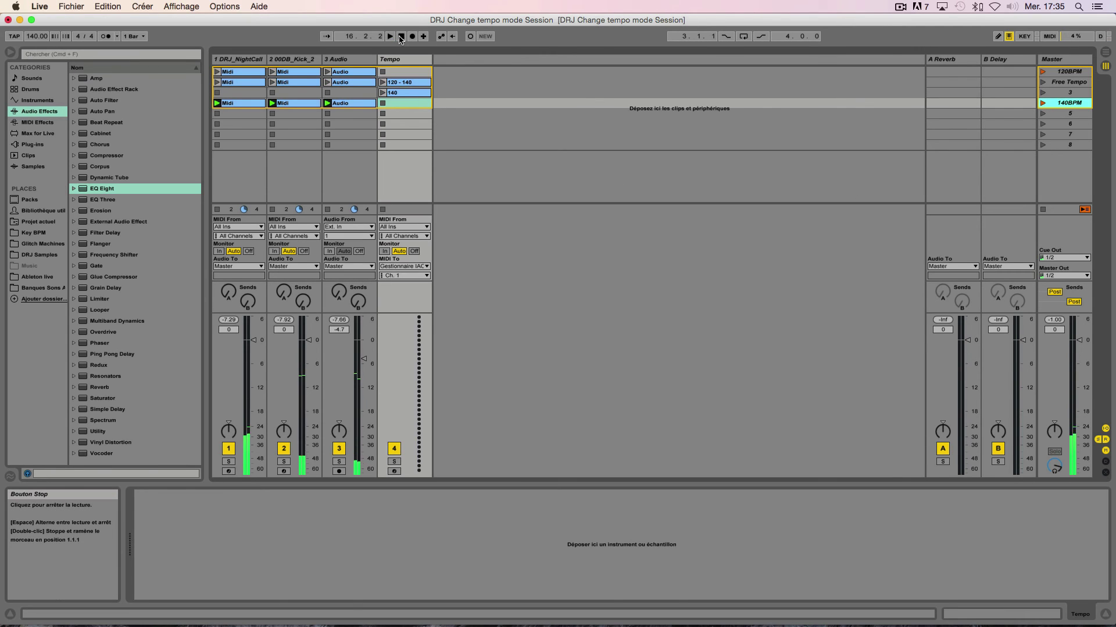
{"action": "double_click", "coordinate": [399, 81]}
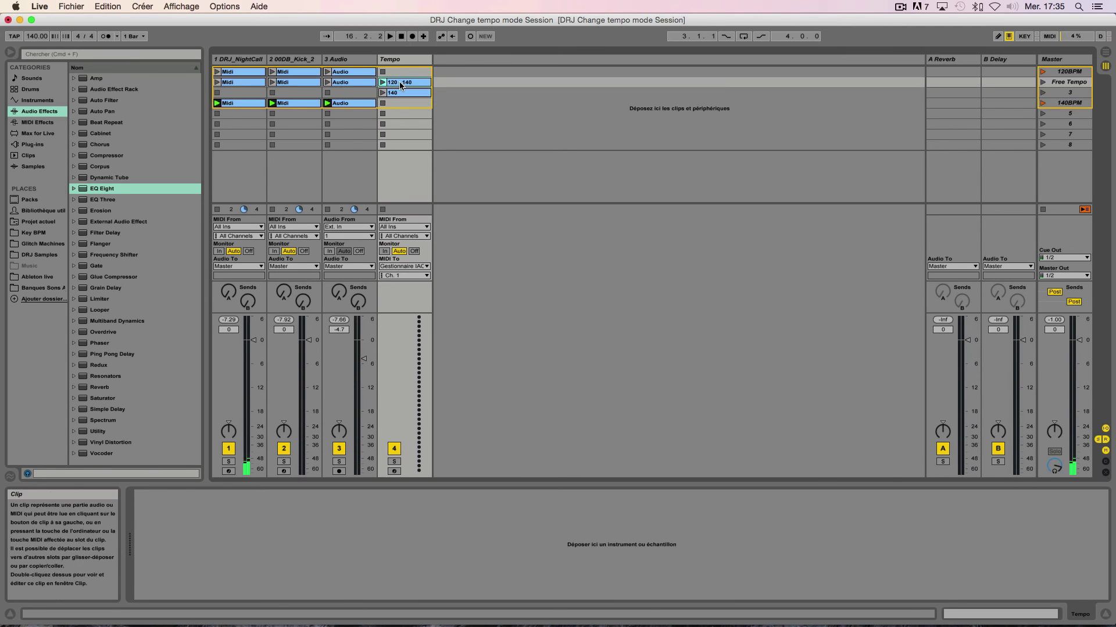
{"action": "left_click", "coordinate": [399, 97]}
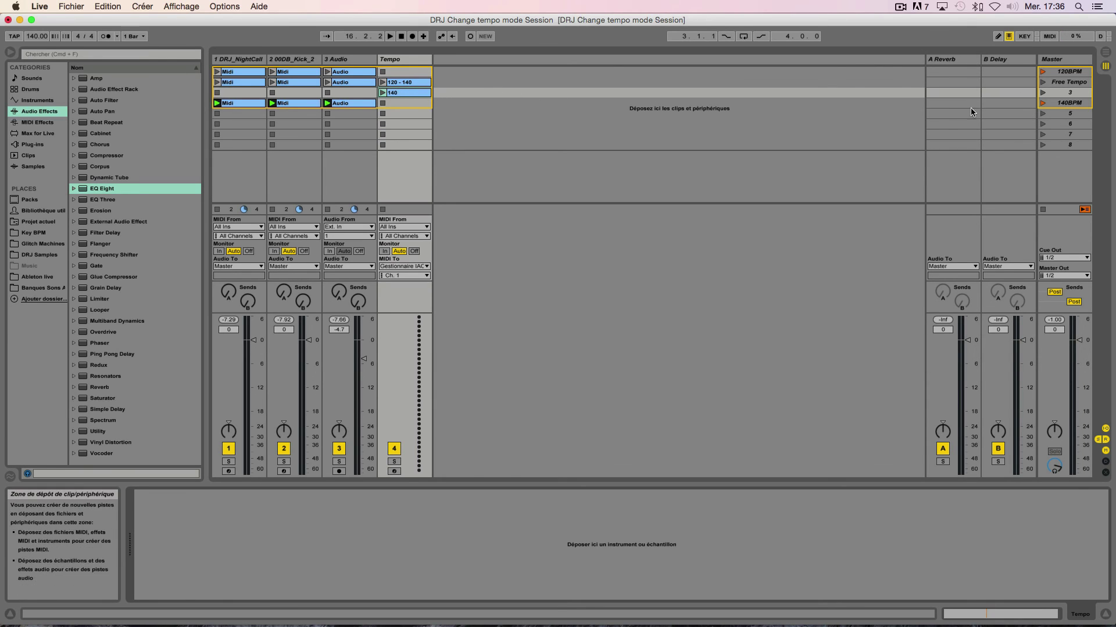
{"action": "left_click", "coordinate": [1061, 105]}
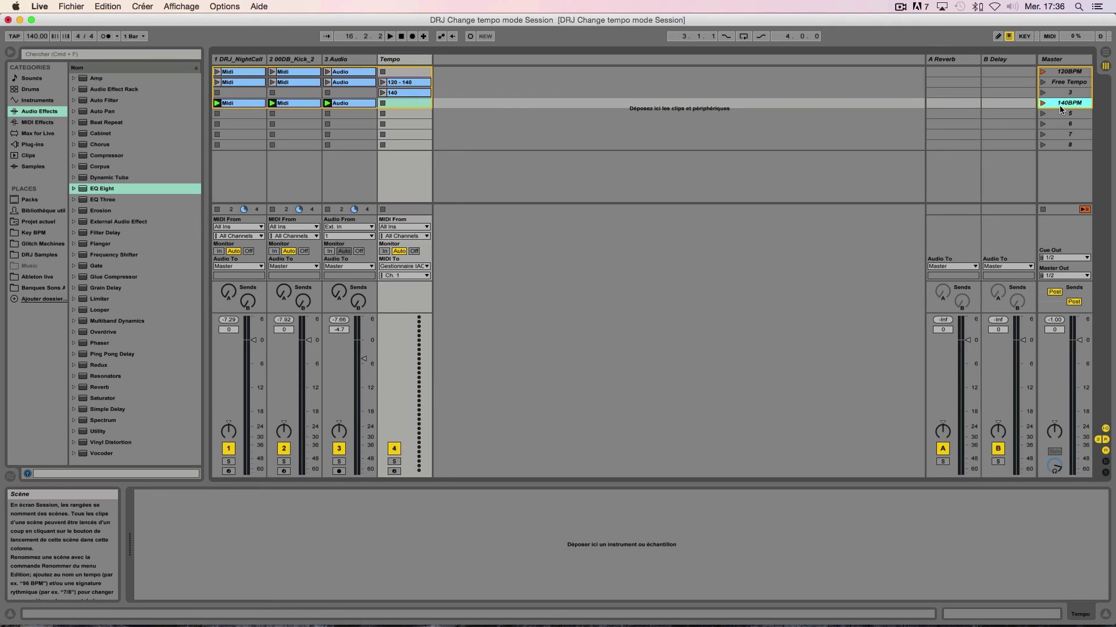